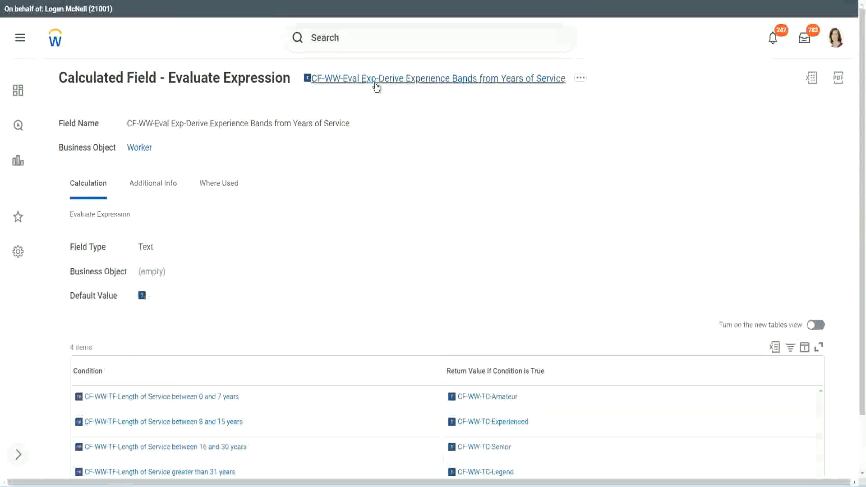
pyautogui.rightClick(373, 85)
pyautogui.click(408, 133)
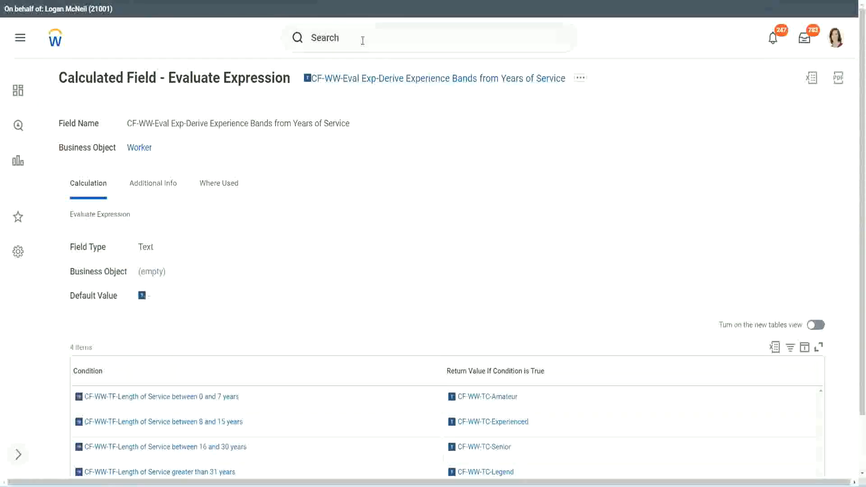
pyautogui.click(363, 40)
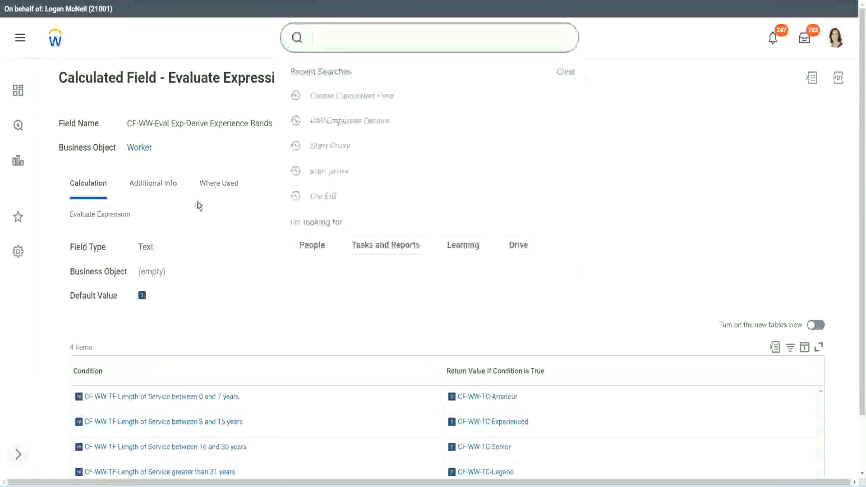
pyautogui.click(612, 101)
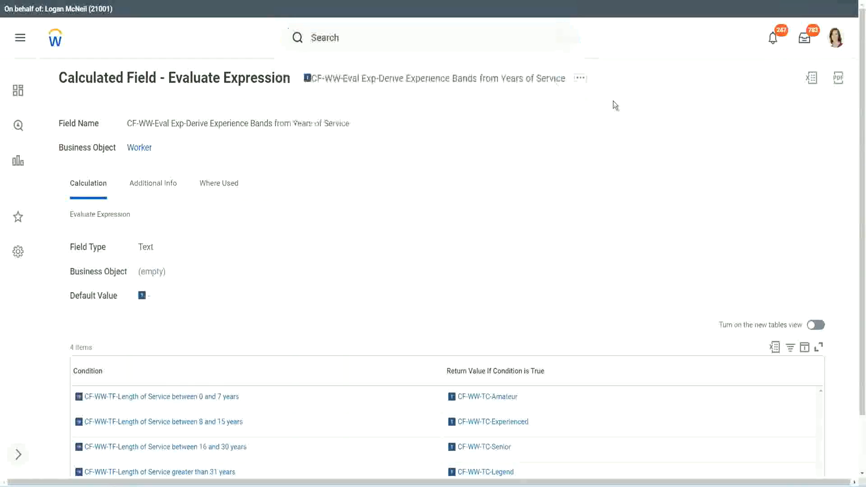
# Search for "create calc field" and open the Create Calculated Field task.
pyautogui.click(342, 34)
pyautogui.write('create calc')
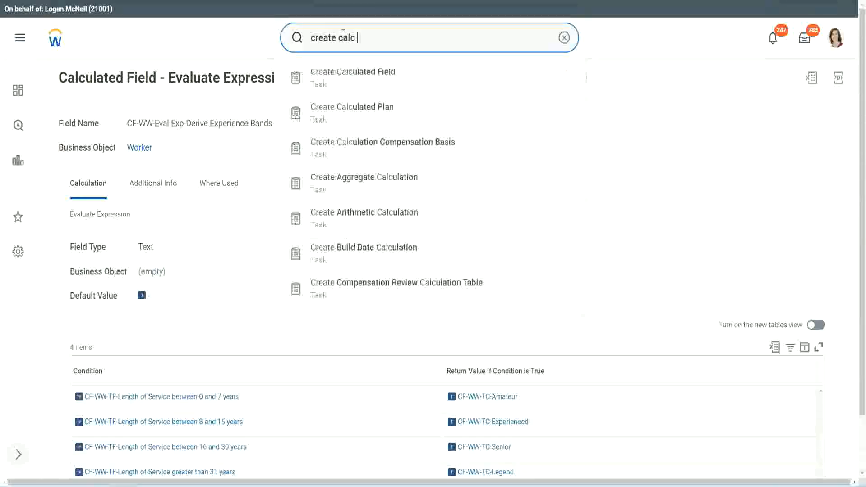
pyautogui.write(' field')
pyautogui.click(361, 84)
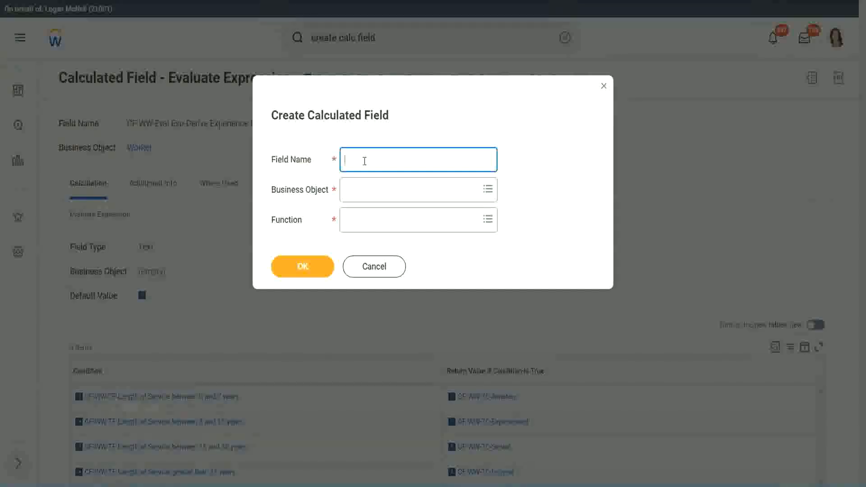
# Name the new calculated field "CF-WW-LRB-Identify Experience Bands from years of Service".
pyautogui.write('CF-WW-LRB-Identify Exeper')
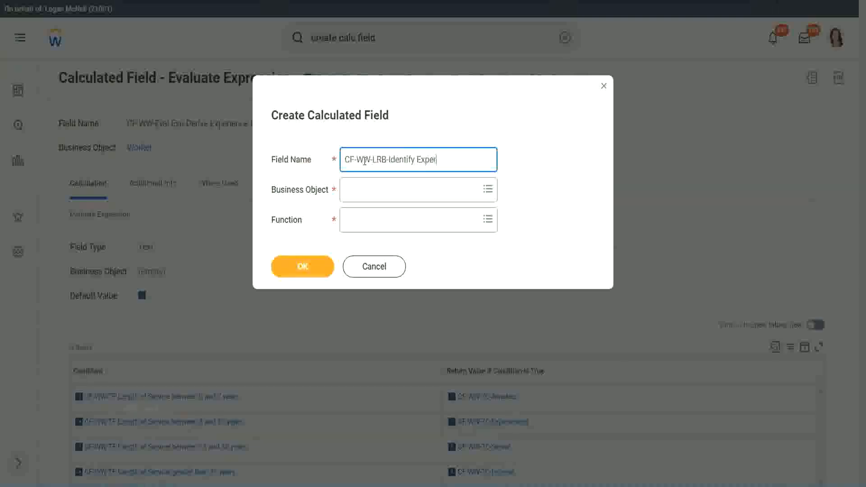
pyautogui.write('ience Bands from')
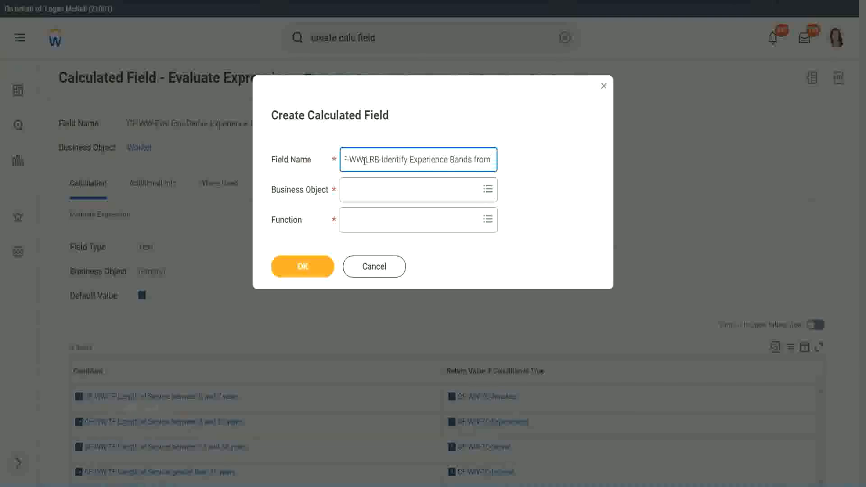
pyautogui.write(' years of Service')
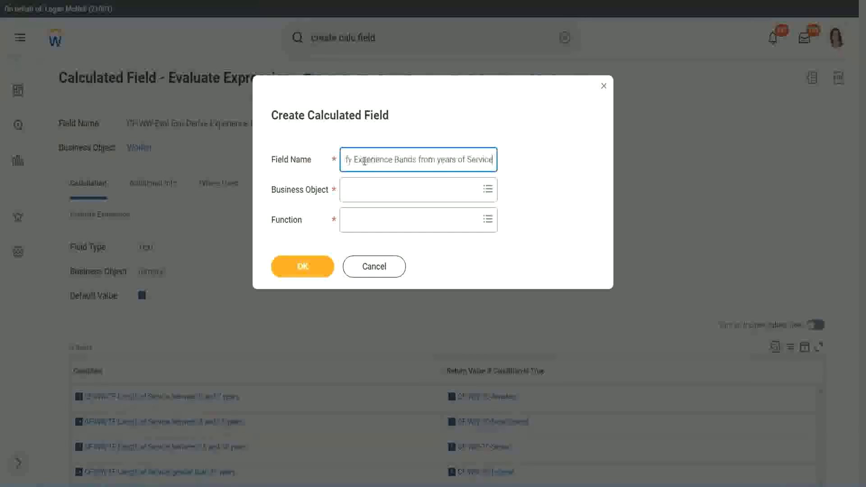
# Set the business object to Worker and the function to Lookup Range Band, and confirm the new calculated field.
pyautogui.press('Tab')
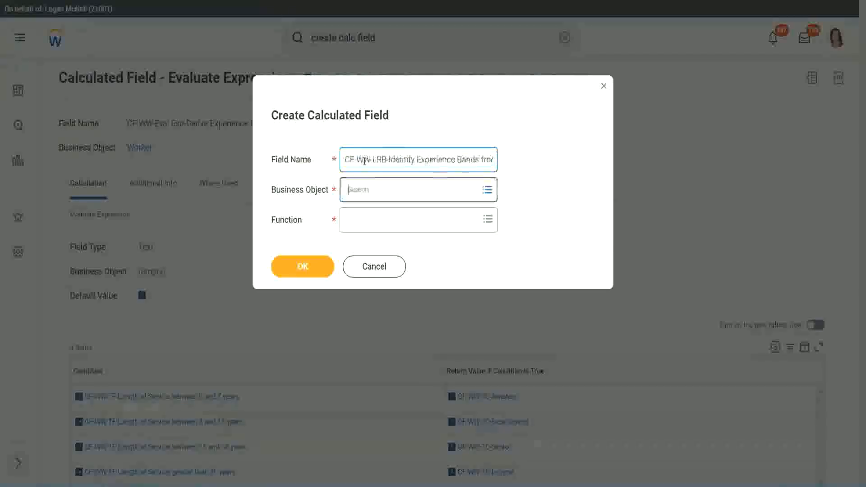
pyautogui.write('wor')
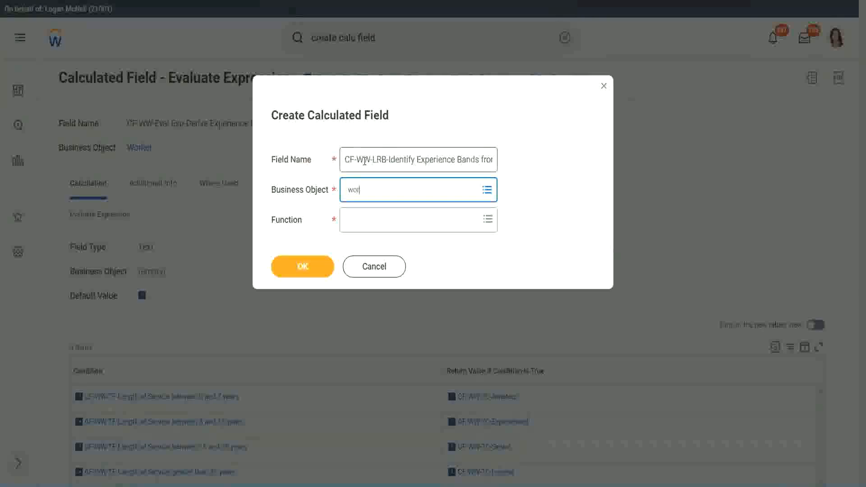
pyautogui.write('ker')
pyautogui.press('Return')
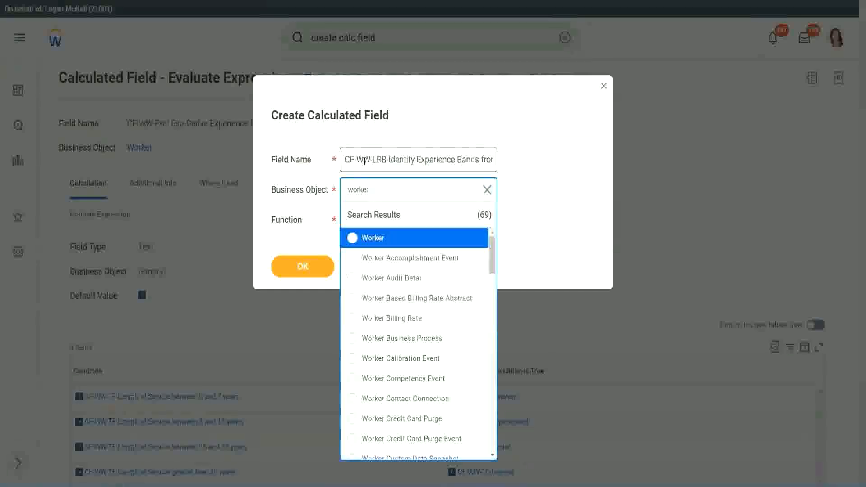
pyautogui.press('Return')
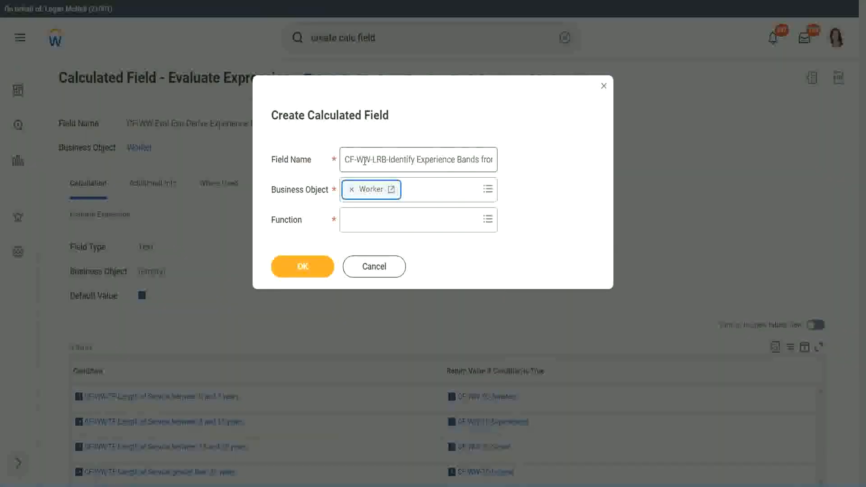
pyautogui.press('Tab')
pyautogui.write('lrb')
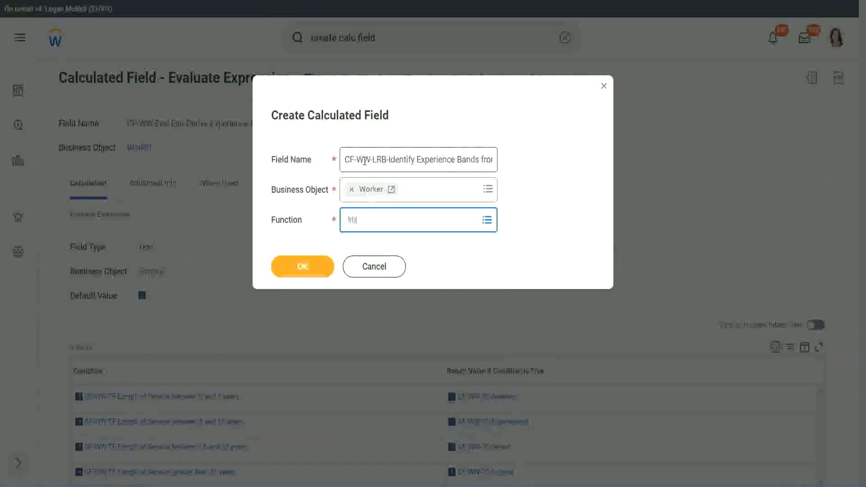
pyautogui.press('Return')
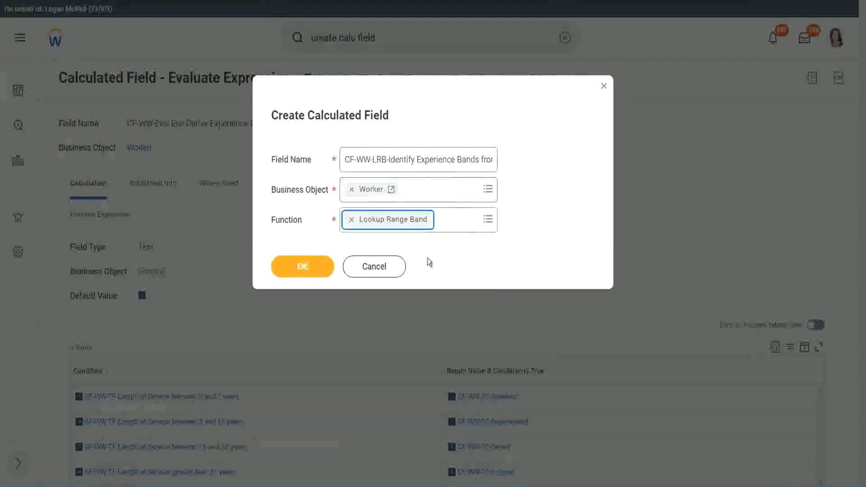
pyautogui.click(309, 274)
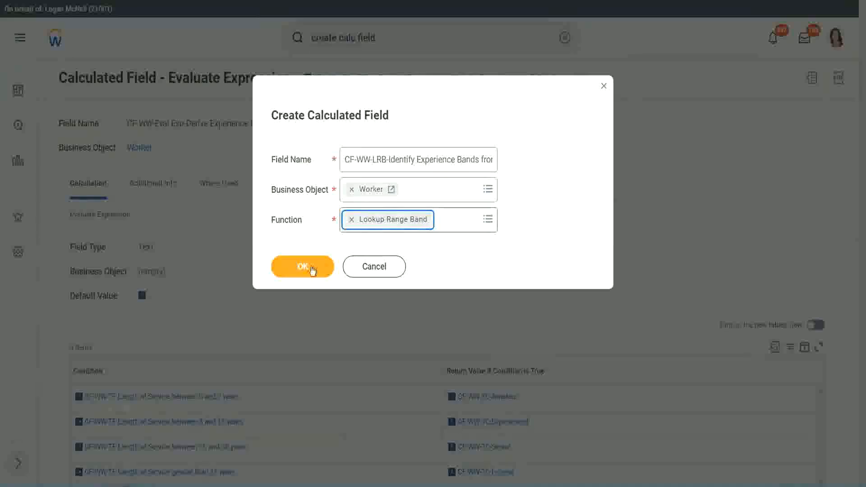
pyautogui.click(310, 268)
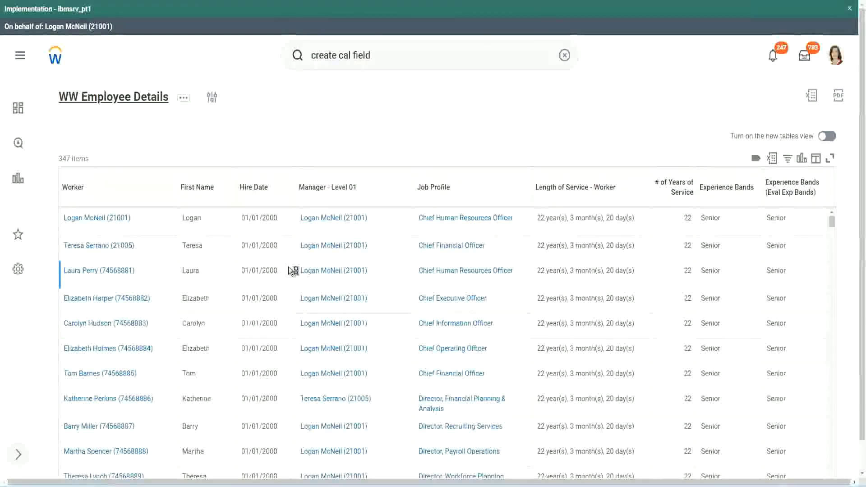
# Copy the report column field name "CF-WW-Convert Text To Number-Number of Years from Length of Service" and set it as the Source Field.
pyautogui.scroll(-6, 289, 294)
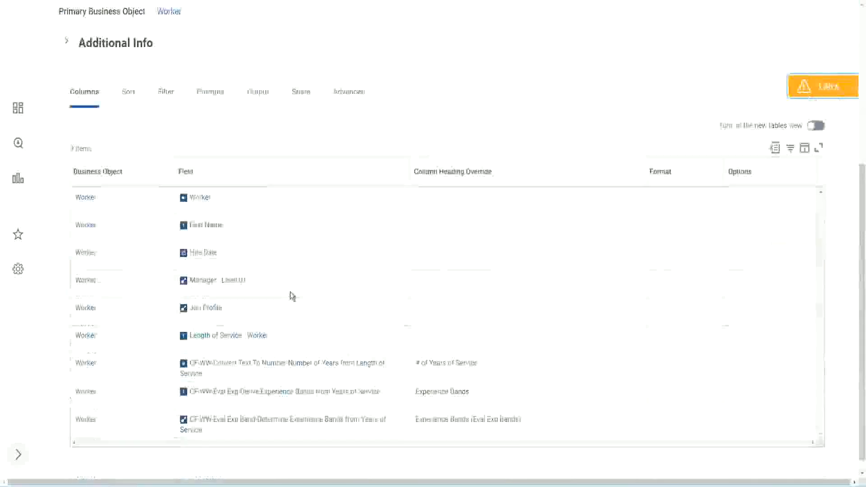
pyautogui.rightClick(275, 353)
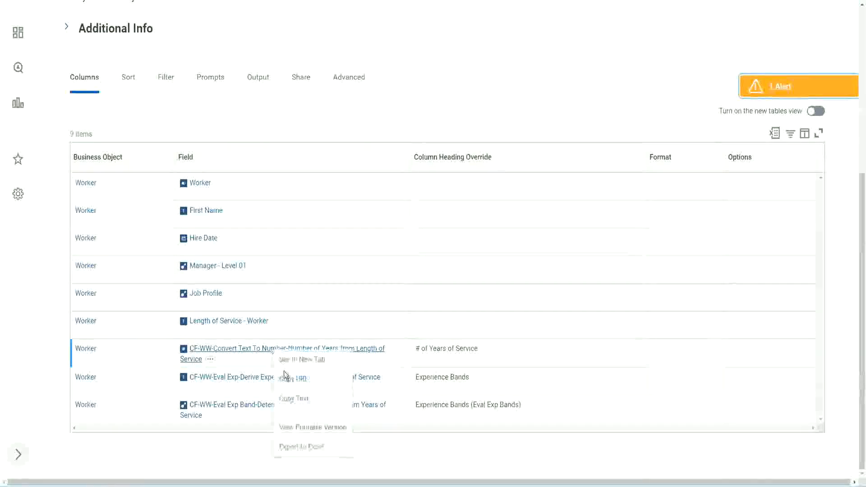
pyautogui.click(295, 399)
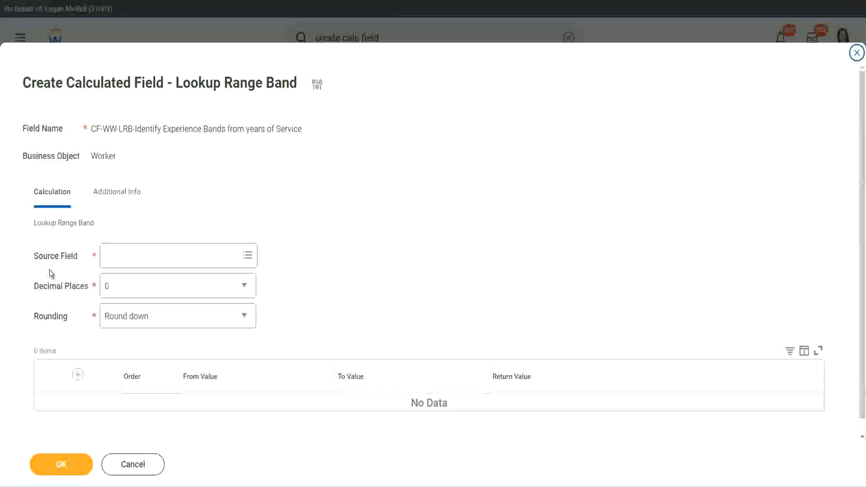
pyautogui.click(135, 256)
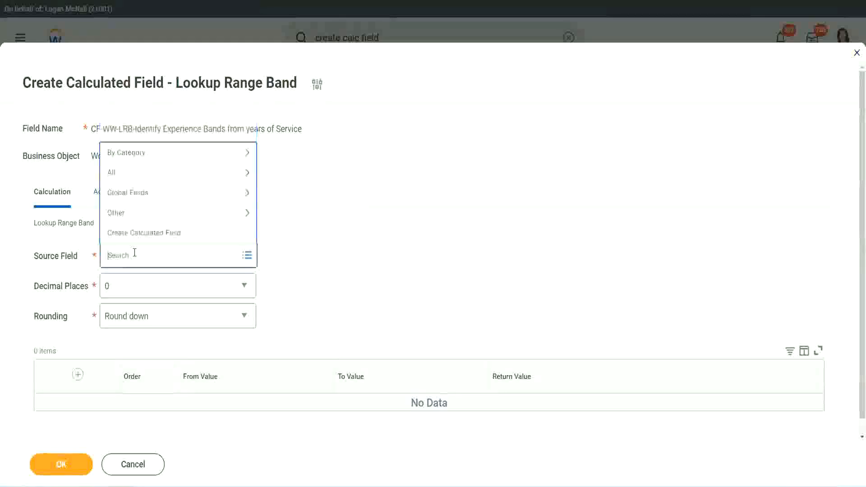
pyautogui.hotkey('ctrl', 'v')
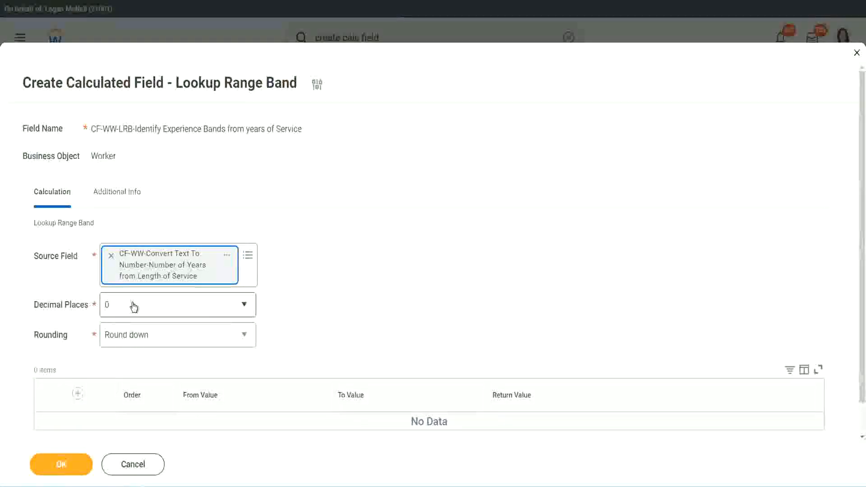
# Review the decimal places options and set the rounding of the lookup range band to Round.
pyautogui.click(169, 310)
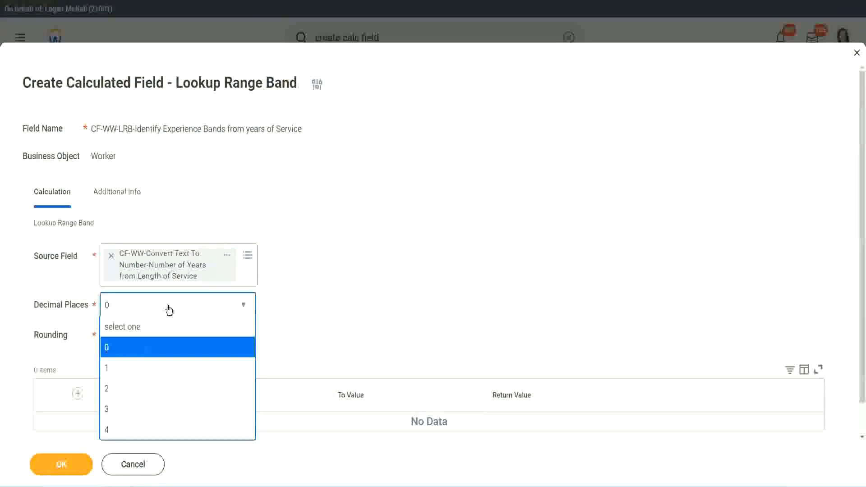
pyautogui.click(337, 296)
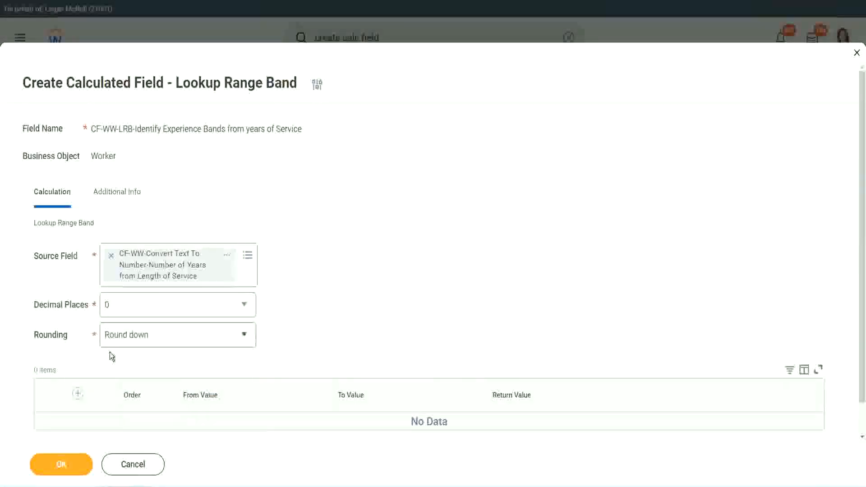
pyautogui.click(138, 337)
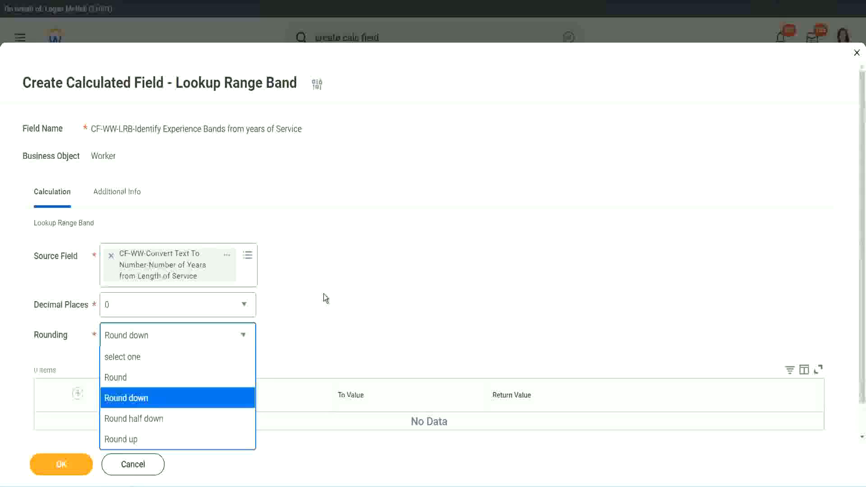
pyautogui.click(304, 332)
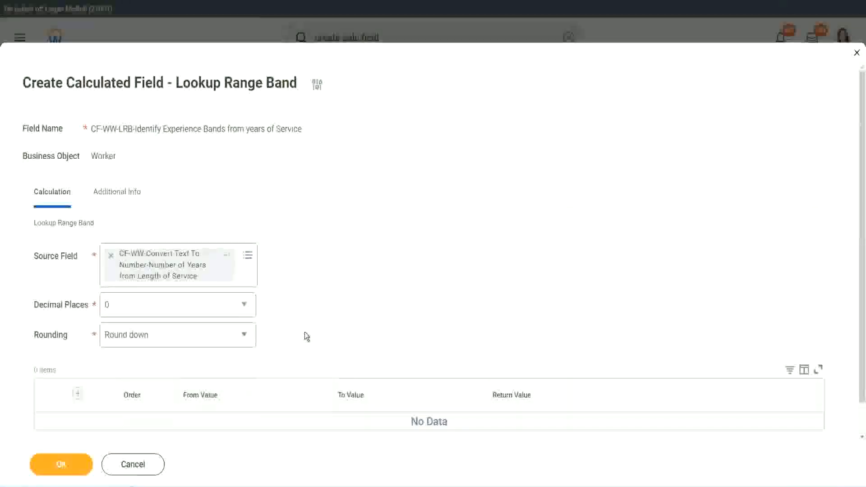
pyautogui.click(148, 339)
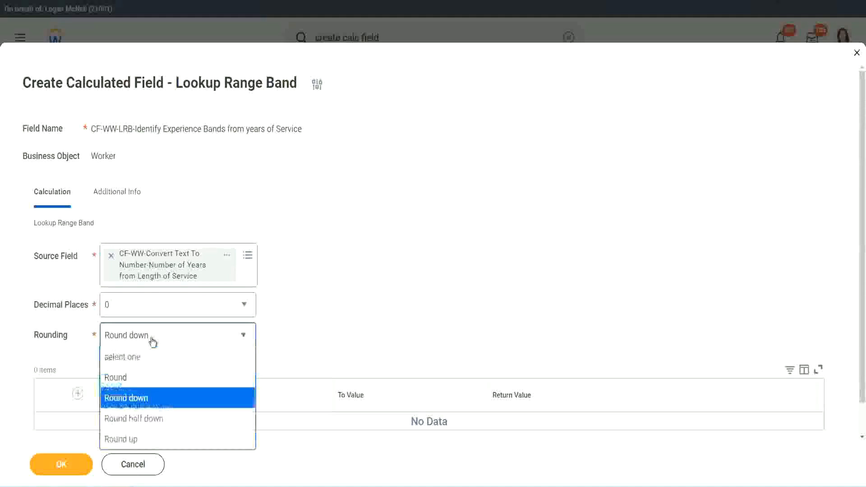
pyautogui.click(144, 382)
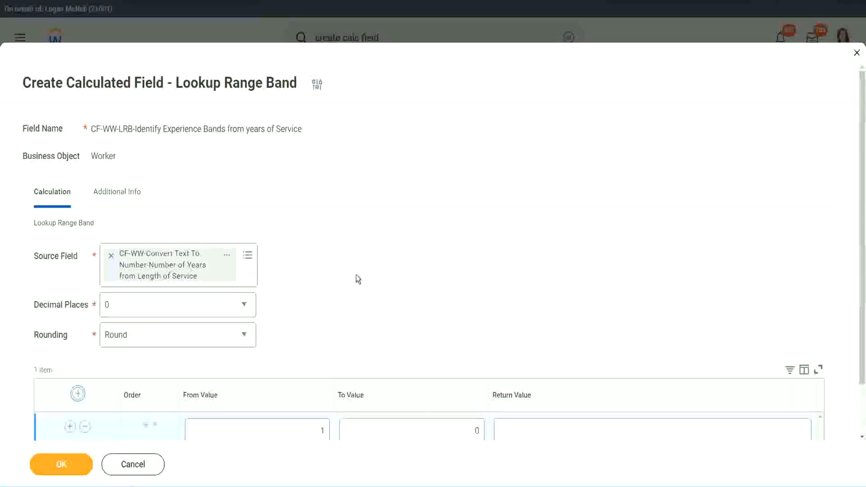
# Add the first range band with From Value 0, To Value 7 and Return Value Amateur.
pyautogui.scroll(-2, 358, 276)
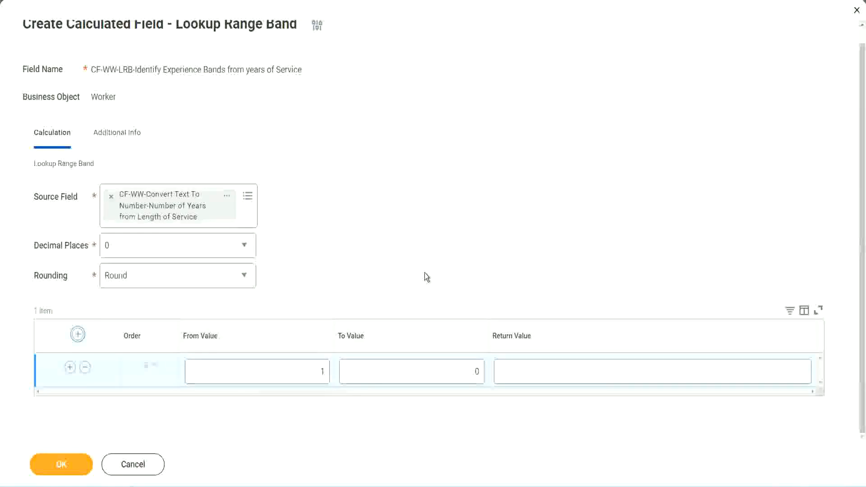
pyautogui.click(316, 375)
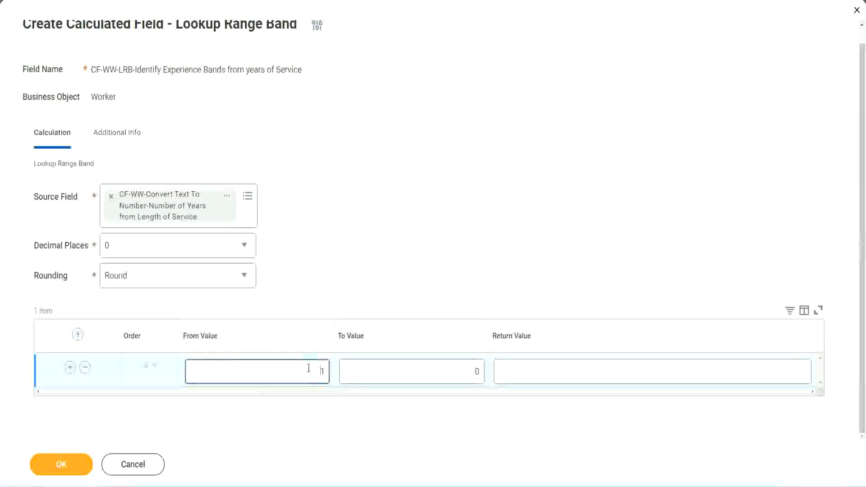
pyautogui.write('0')
pyautogui.press('Tab')
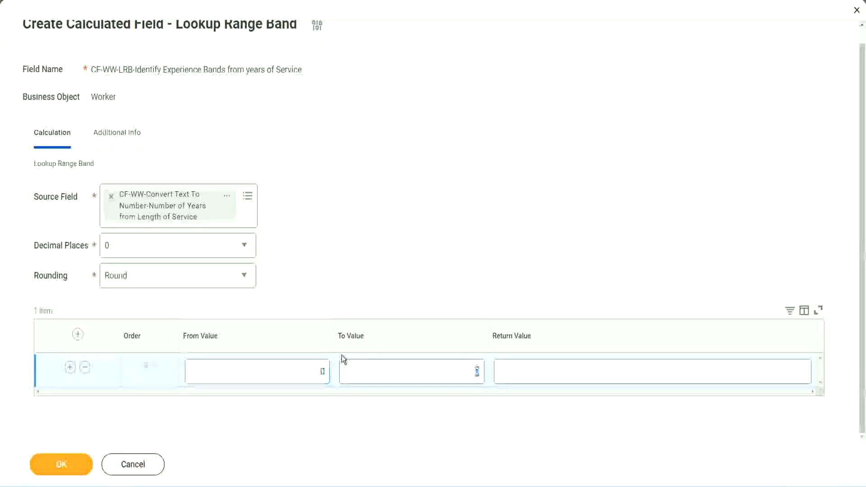
pyautogui.write('7')
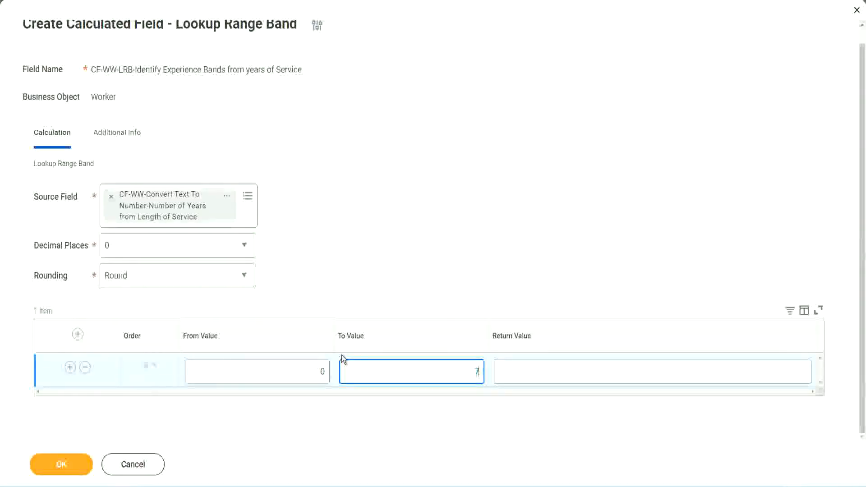
pyautogui.press('Tab')
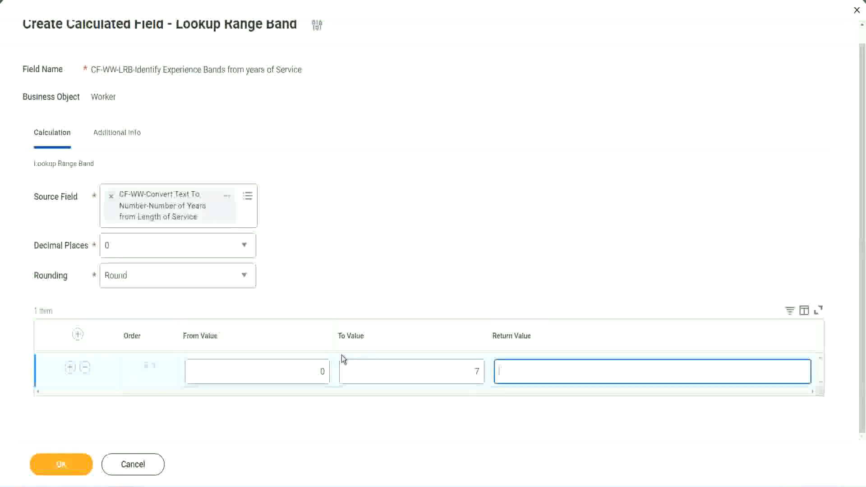
pyautogui.write('Amateur')
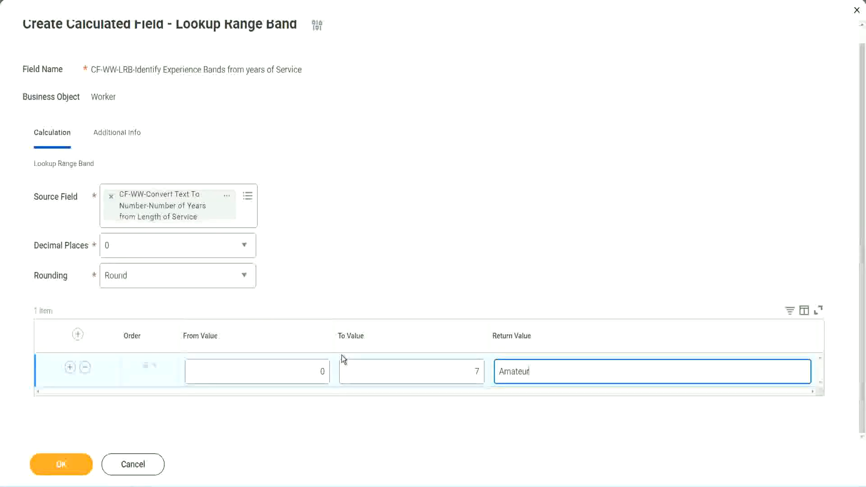
pyautogui.click(299, 371)
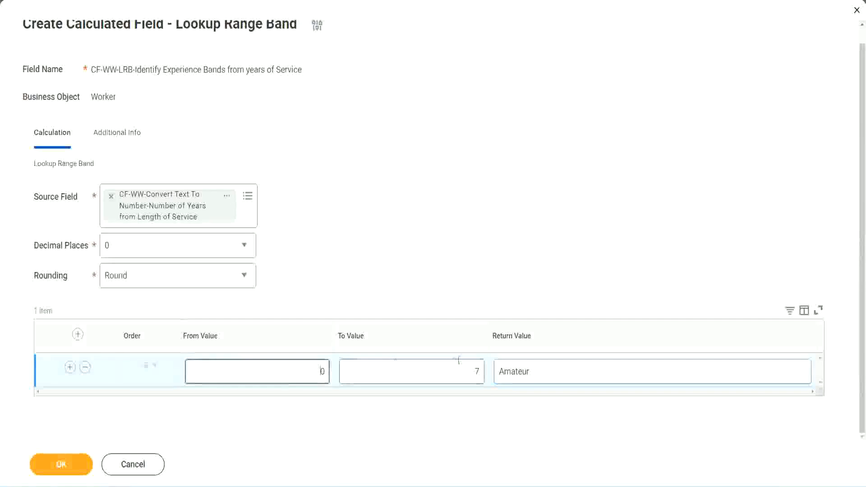
pyautogui.click(468, 365)
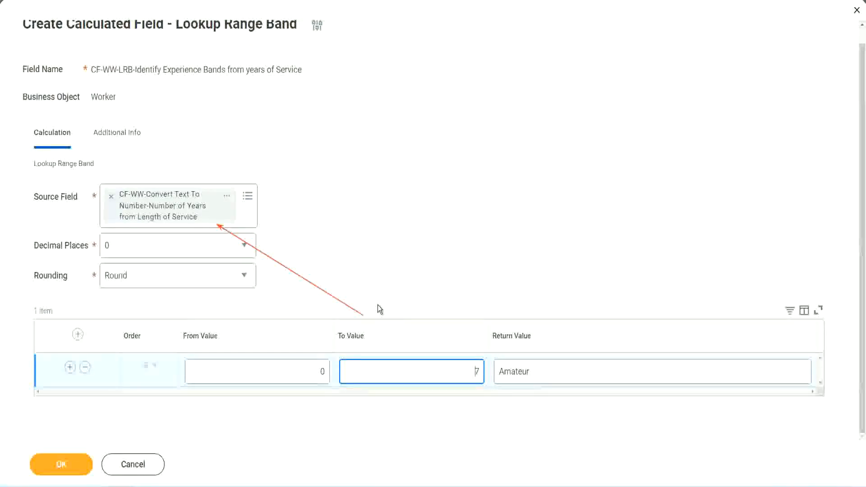
# Add a second range band with From Value 8, To Value 15 and Return Value Experienced.
pyautogui.click(70, 367)
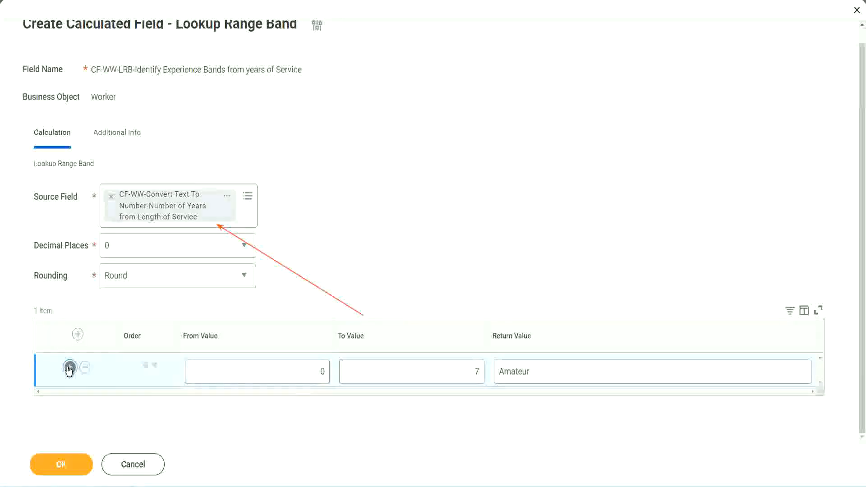
pyautogui.click(324, 404)
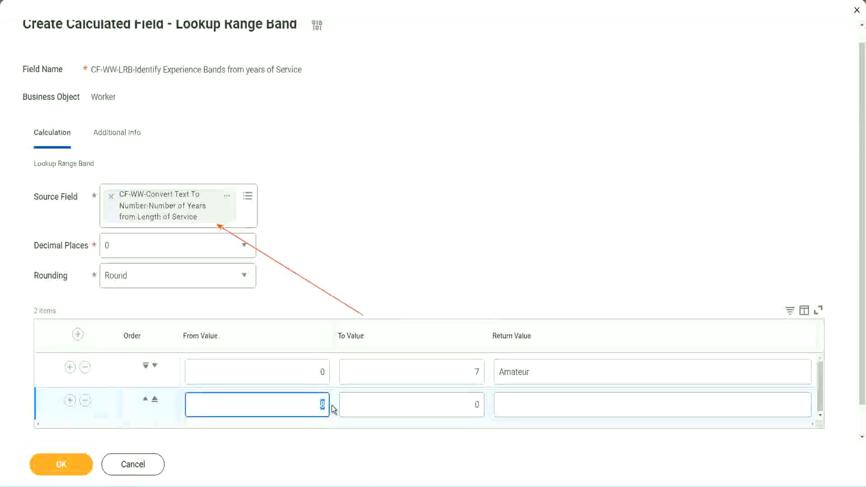
pyautogui.click(311, 375)
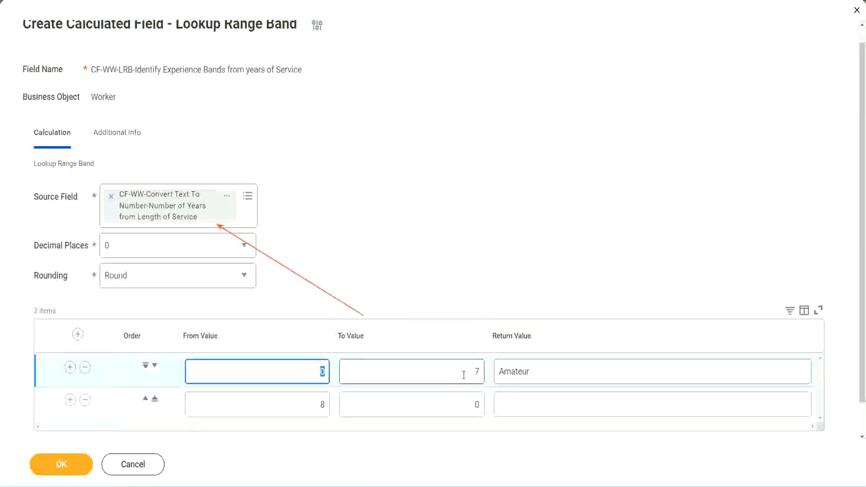
pyautogui.click(470, 375)
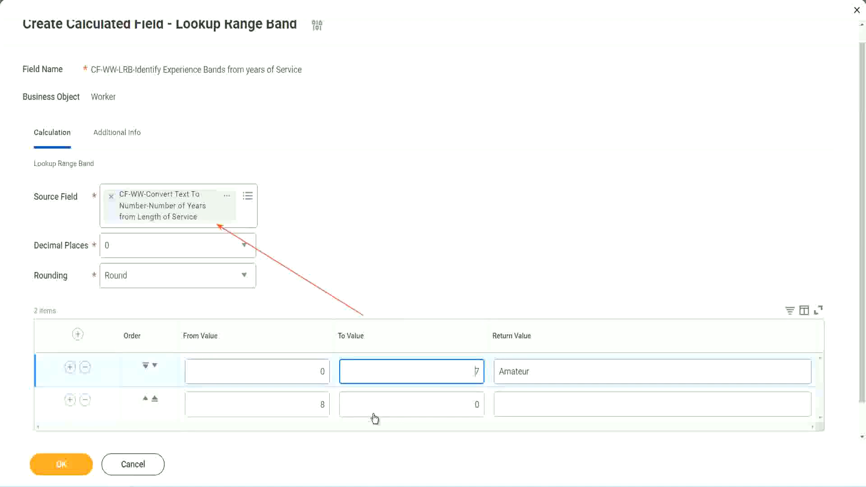
pyautogui.click(309, 408)
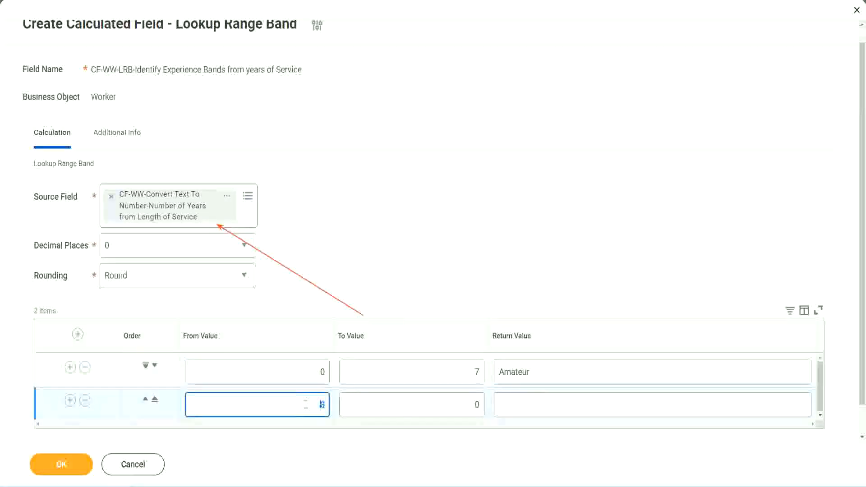
pyautogui.click(469, 405)
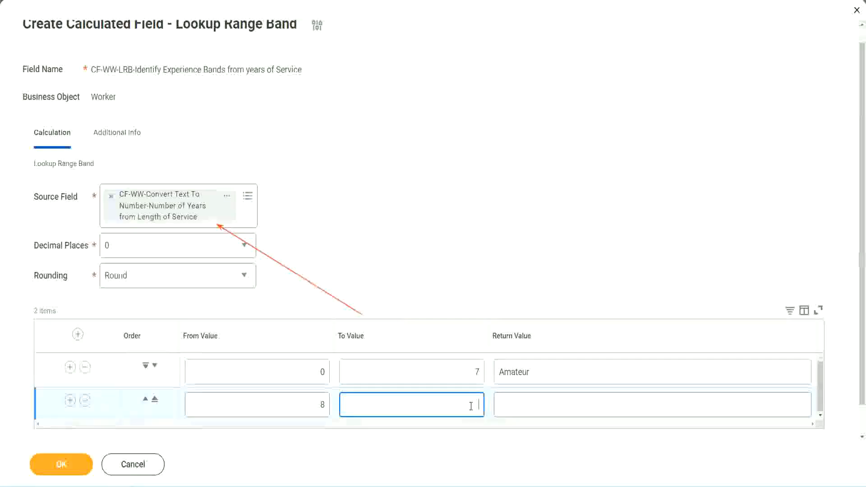
pyautogui.write('15')
pyautogui.click(534, 402)
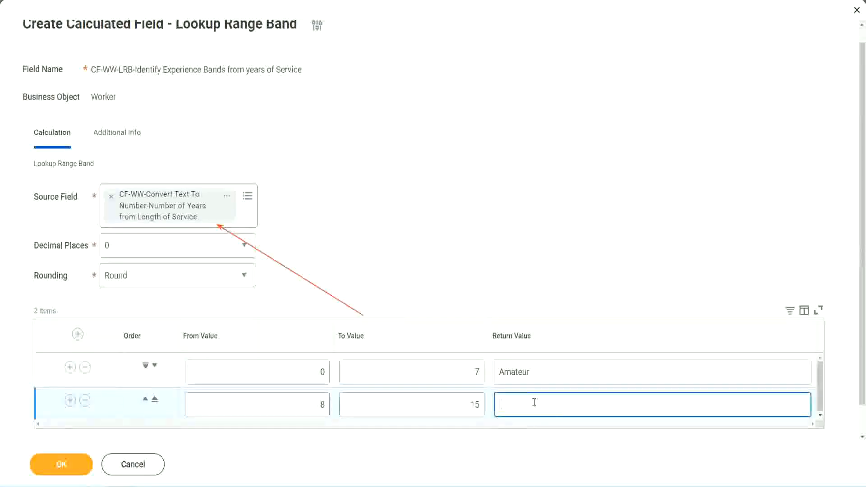
pyautogui.write('Experienced')
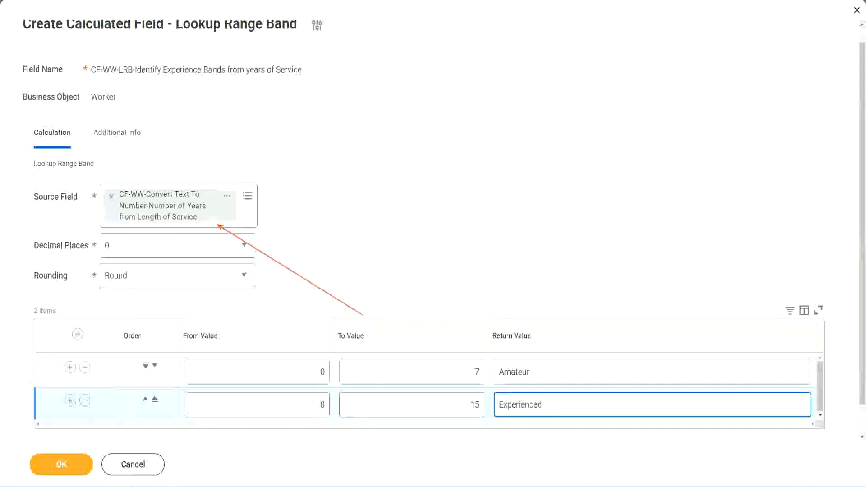
# Add a third range band with From Value 16, To Value 30 and Return Value Senior.
pyautogui.click(70, 401)
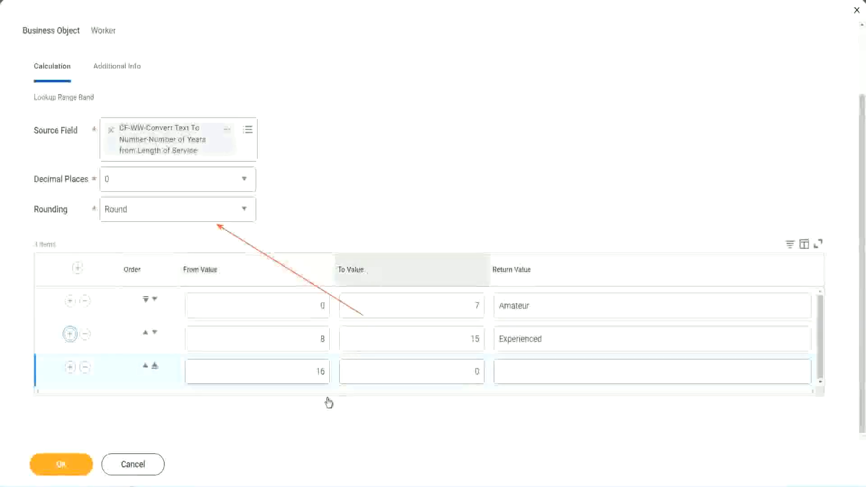
pyautogui.click(435, 371)
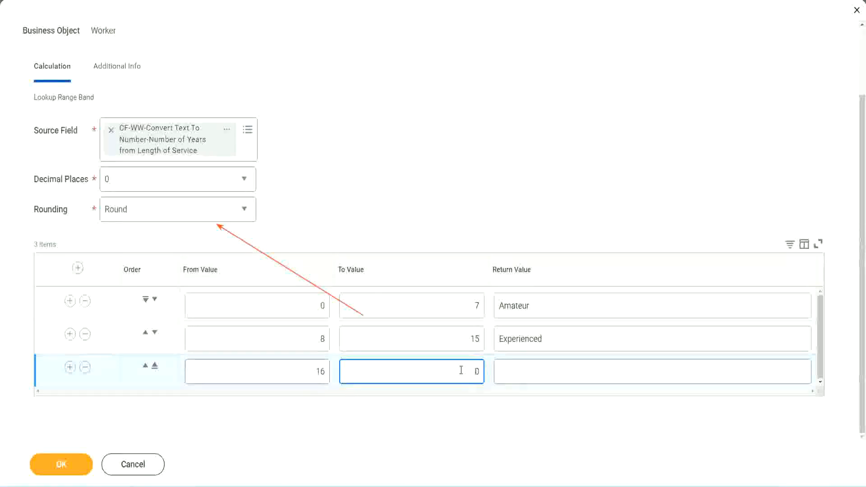
pyautogui.write('3')
pyautogui.press('Tab')
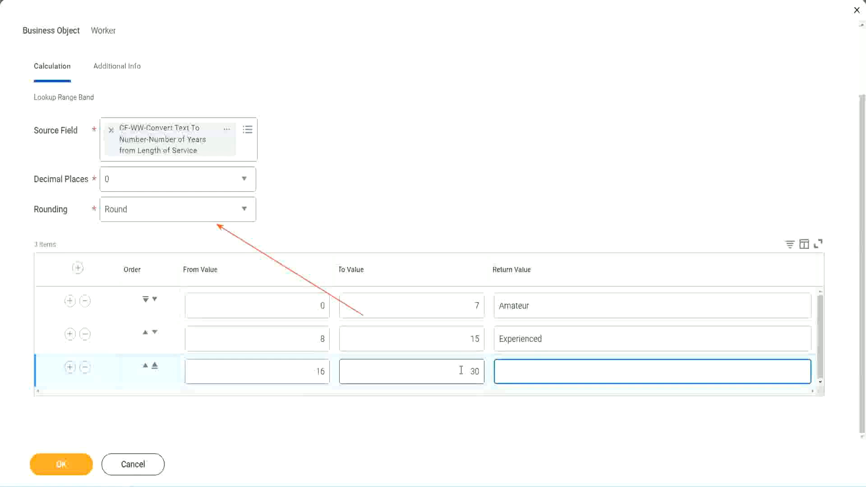
pyautogui.write('L')
pyautogui.write('Senior')
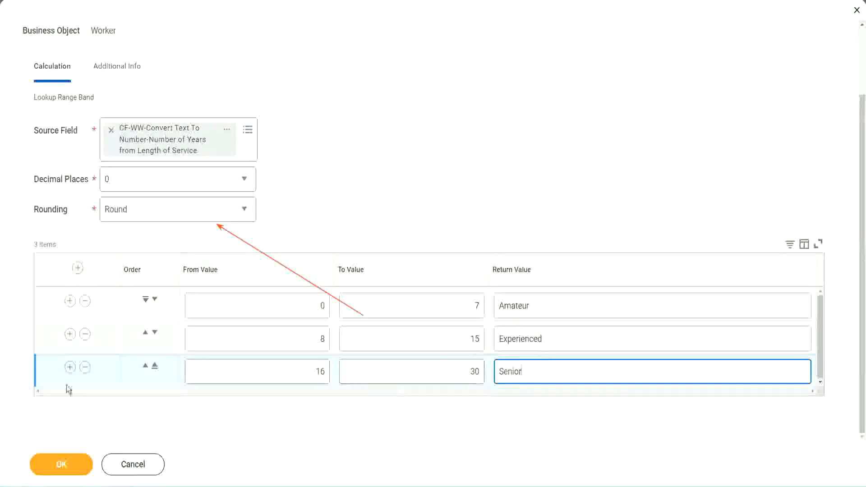
# Add a fourth range band with From Value 31, To Value 1000 and Return Value Legend.
pyautogui.click(70, 366)
pyautogui.scroll(-1, 164, 342)
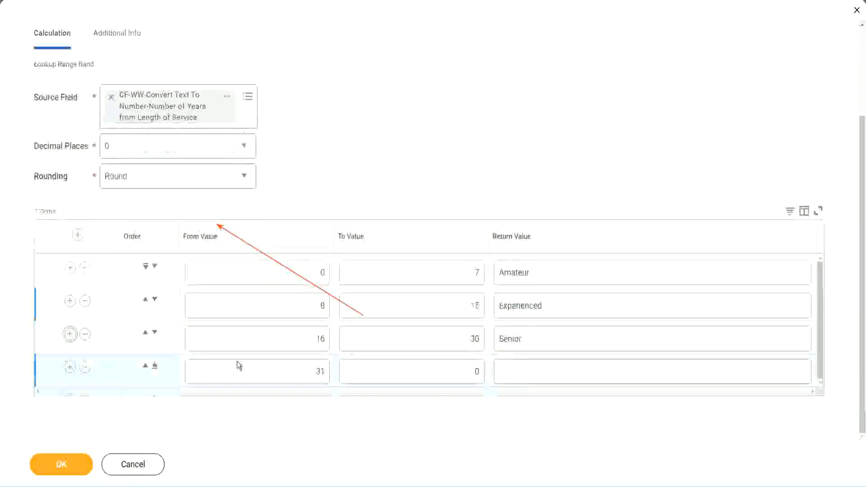
pyautogui.click(327, 366)
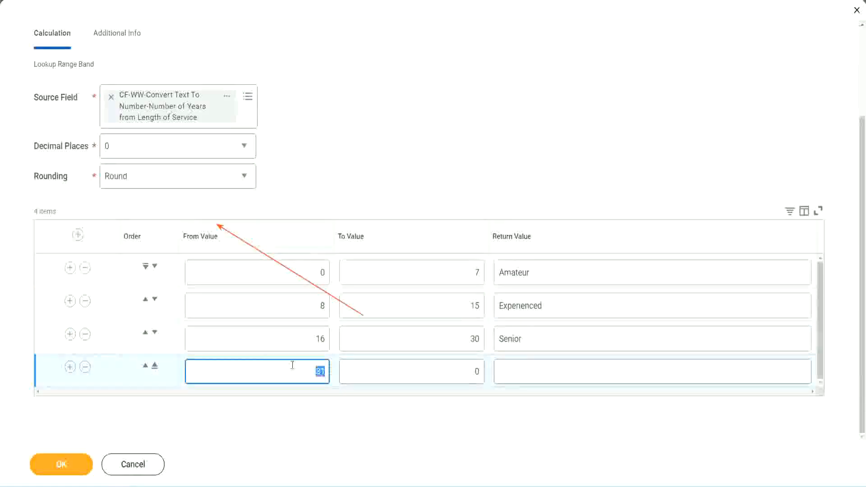
pyautogui.click(466, 372)
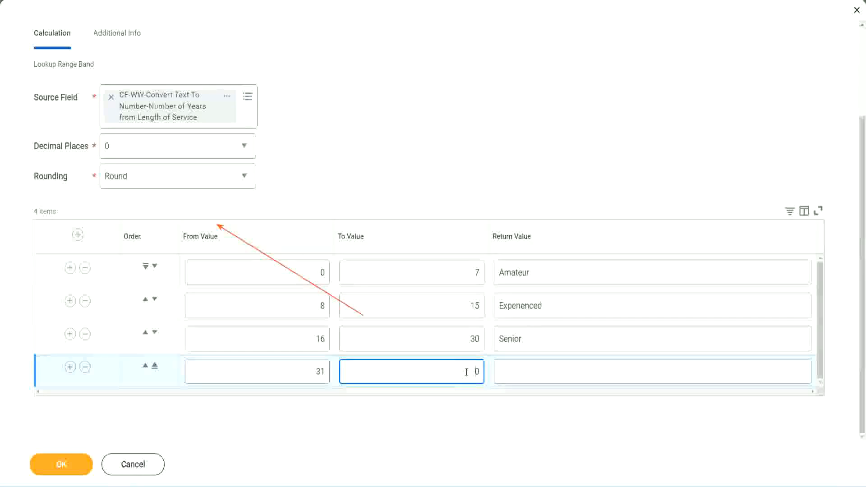
pyautogui.write('1000')
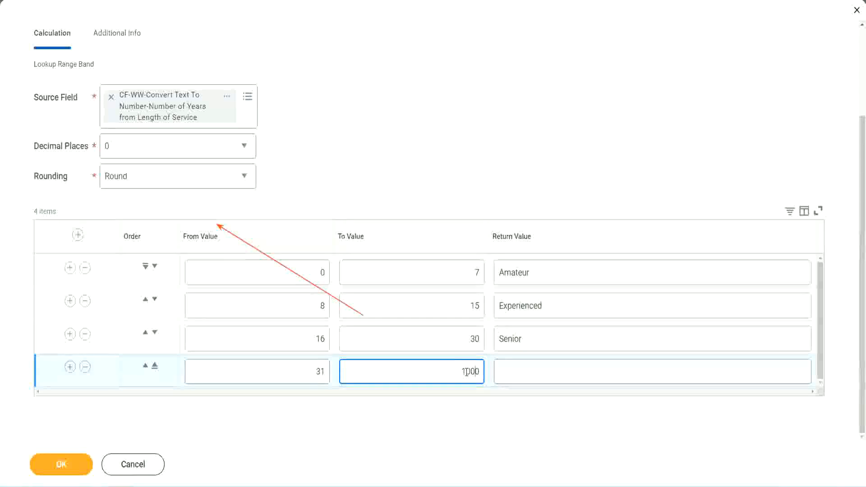
pyautogui.moveTo(450, 369); pyautogui.dragTo(496, 367)
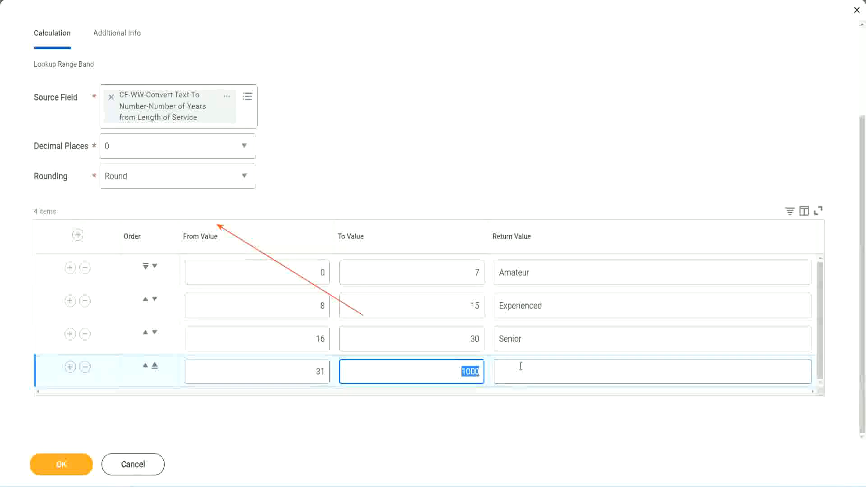
pyautogui.click(454, 369)
pyautogui.moveTo(453, 369); pyautogui.dragTo(485, 369)
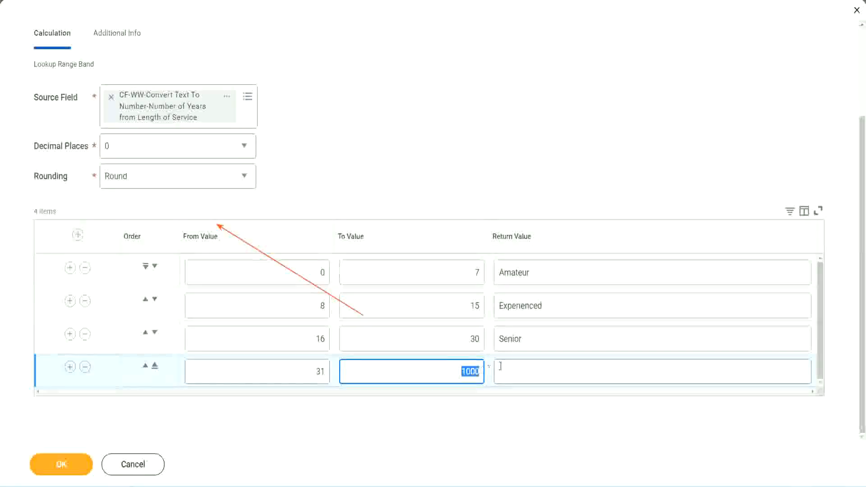
pyautogui.click(540, 372)
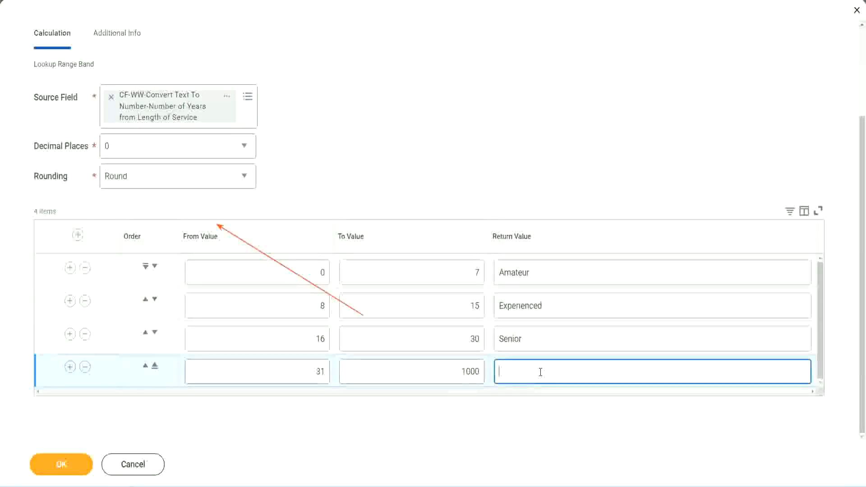
pyautogui.write('Legend')
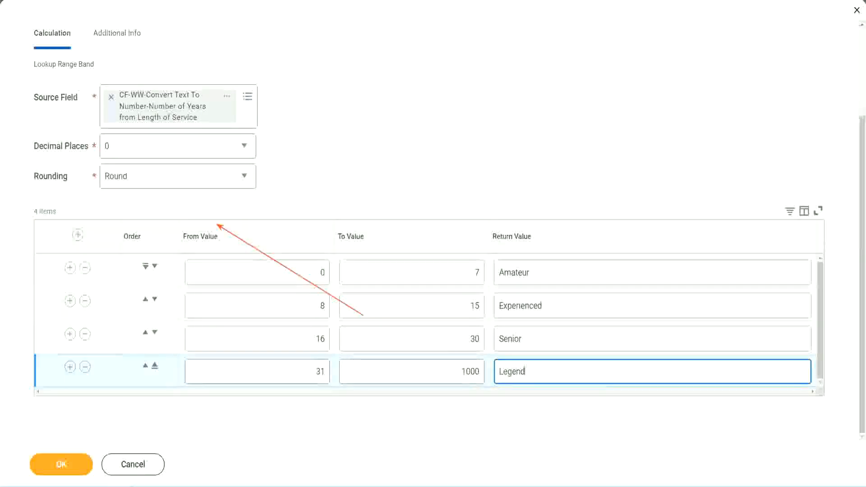
pyautogui.click(402, 149)
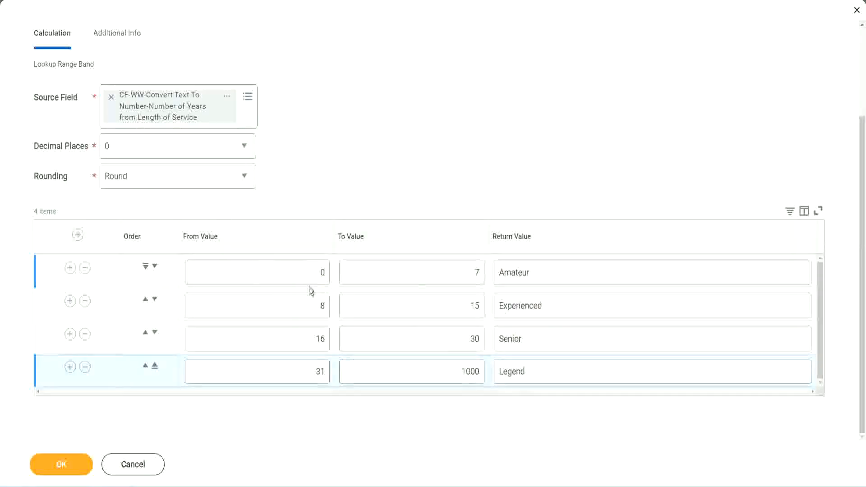
# Review the From, To and Return Values of the four range bands from Amateur to Legend.
pyautogui.doubleClick(508, 272)
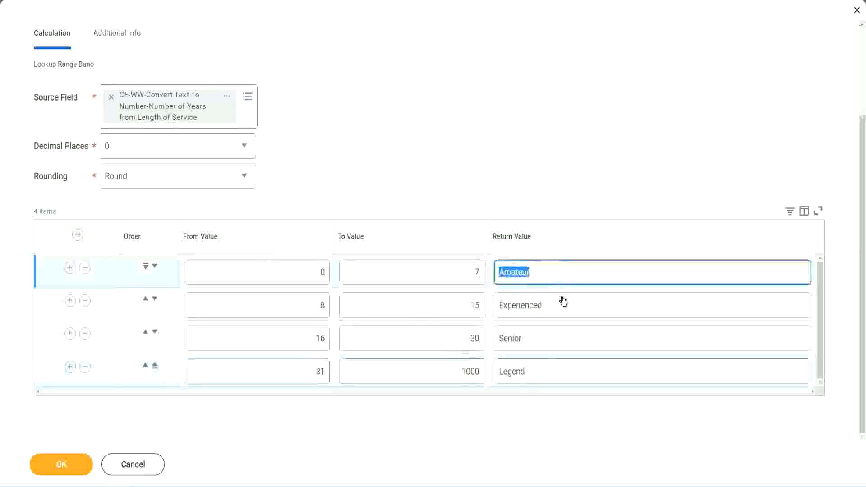
pyautogui.doubleClick(550, 309)
pyautogui.doubleClick(546, 341)
pyautogui.doubleClick(545, 372)
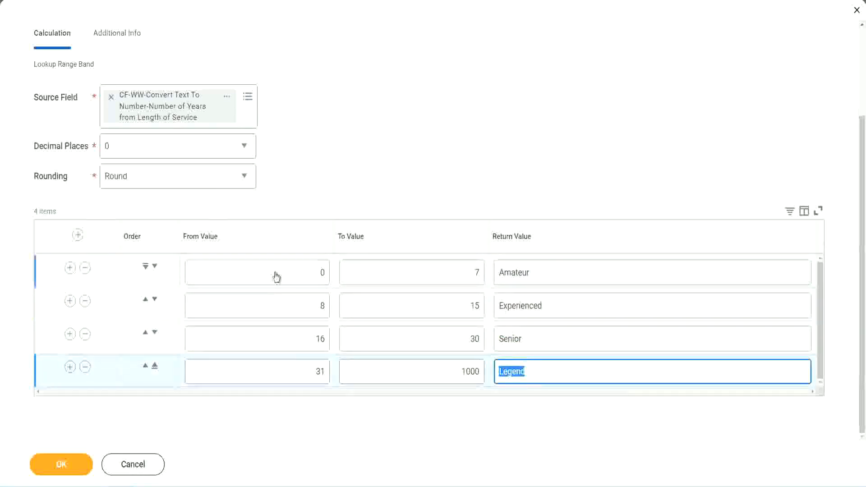
pyautogui.doubleClick(315, 272)
pyautogui.click(455, 269)
pyautogui.click(562, 276)
pyautogui.click(559, 308)
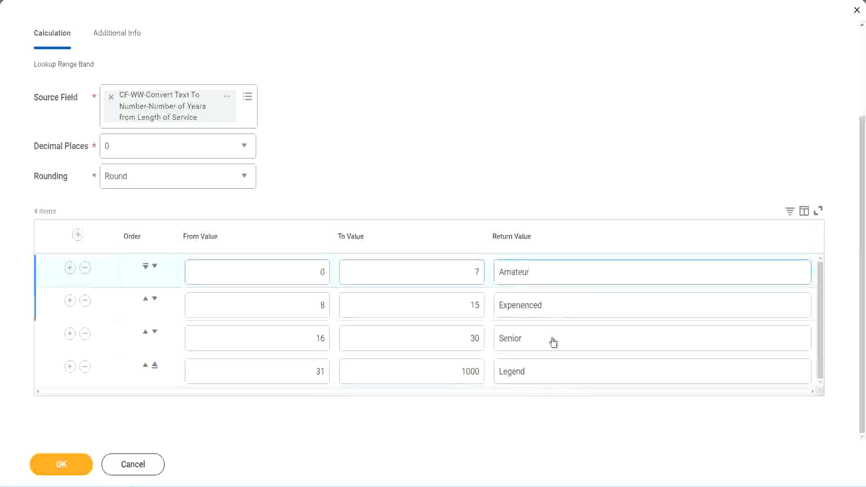
pyautogui.click(552, 342)
pyautogui.click(544, 368)
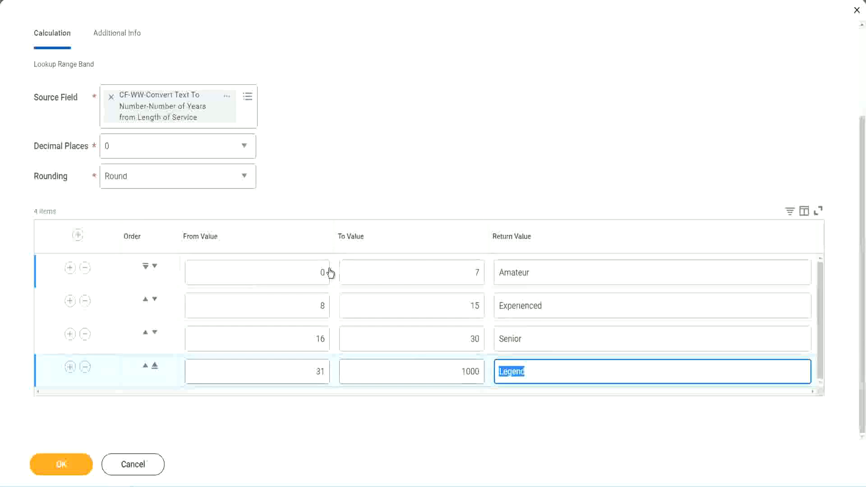
pyautogui.click(418, 218)
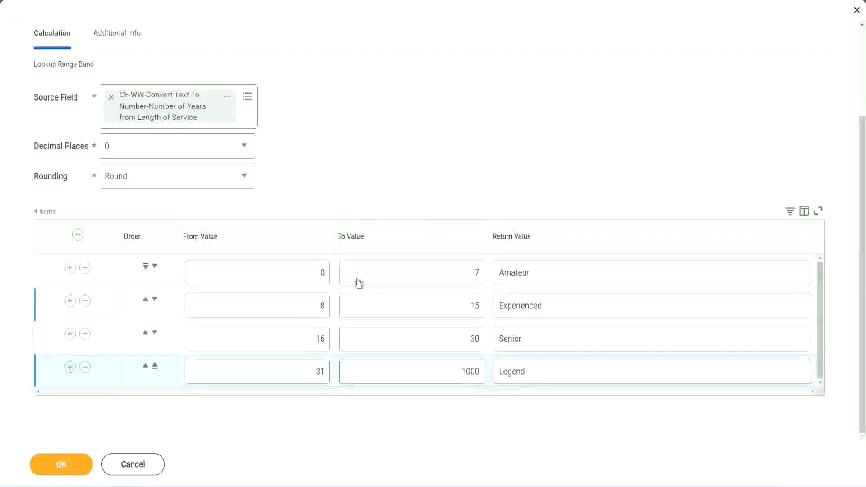
# Save the lookup range band calculated field and copy its name from the save confirmation.
pyautogui.click(60, 463)
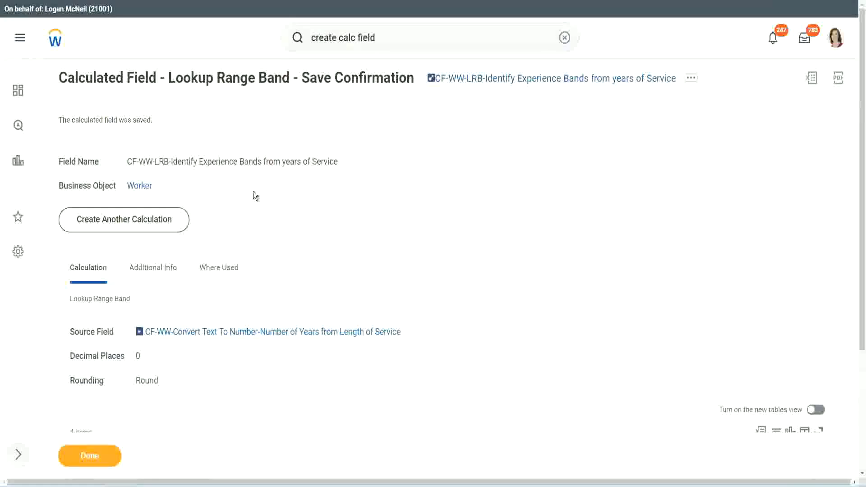
pyautogui.rightClick(503, 82)
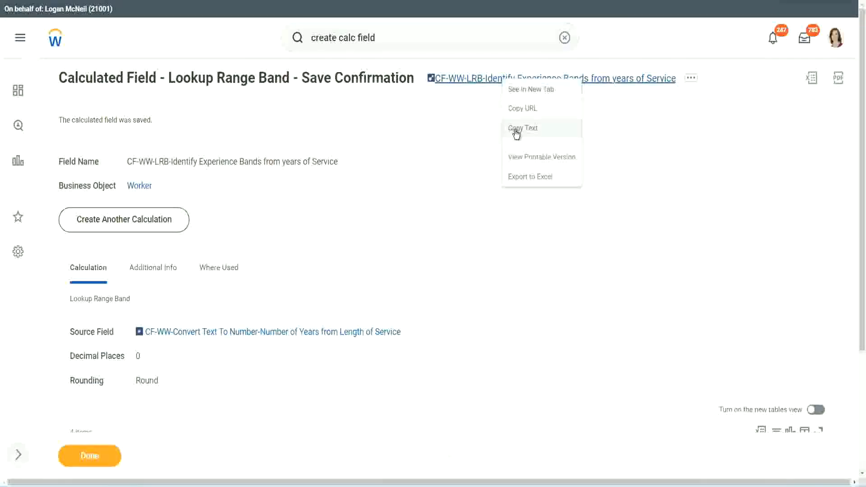
pyautogui.click(512, 134)
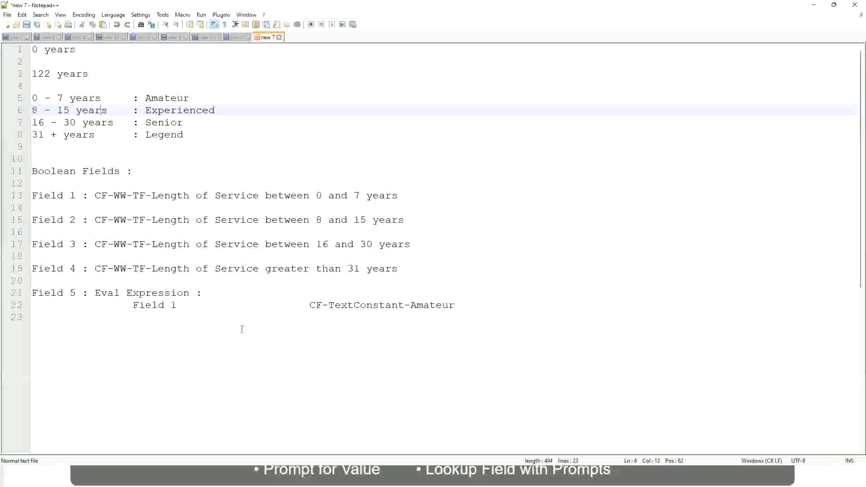
# Switch to the Notepad++ notes and enter "10,000 USD" on a new line a few rows below the Eval Expression entry.
pyautogui.press('Return')
pyautogui.press('Return')
pyautogui.press('Return')
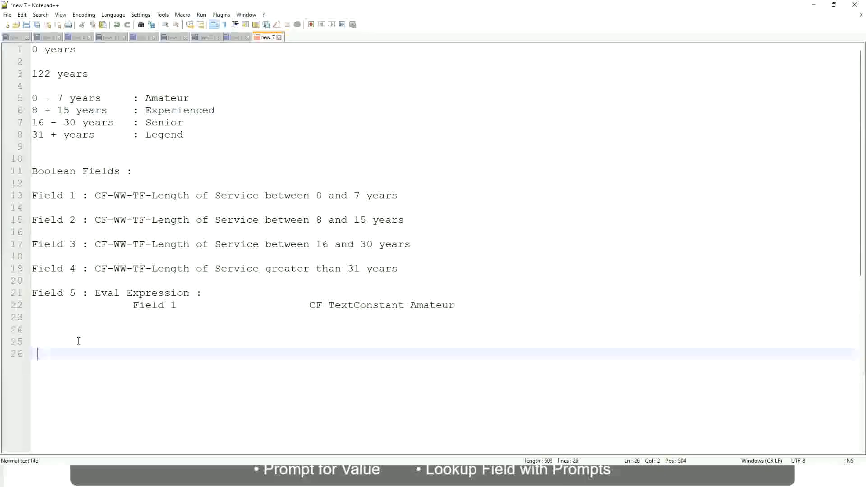
pyautogui.press('Left')
pyautogui.write('10,000 USD   \t\t')
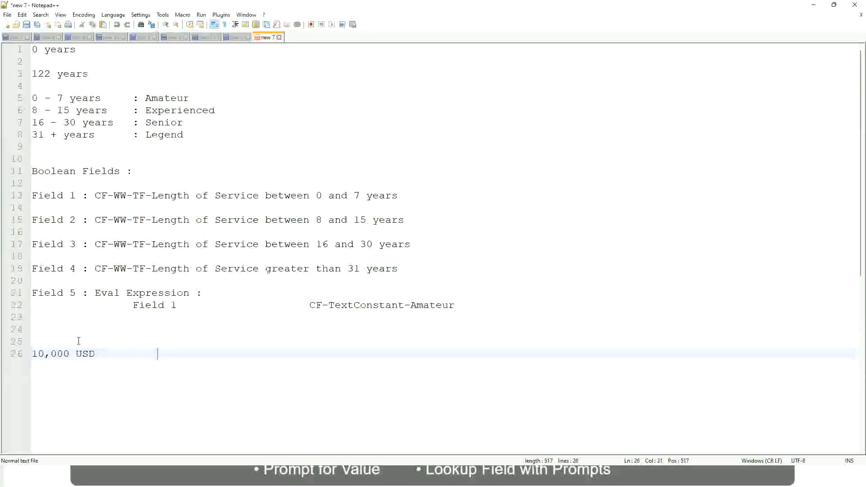
pyautogui.write('\t\t1,000')
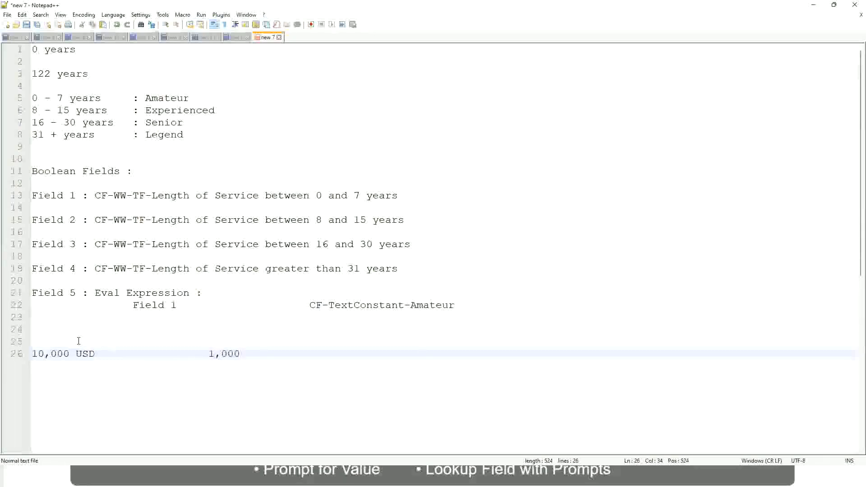
pyautogui.write(',000')
# Add the second amount "1,000,000 USD" on the same line, spaced apart from 10,000 USD.
pyautogui.press('Left')
pyautogui.press('Left')
pyautogui.press('Left')
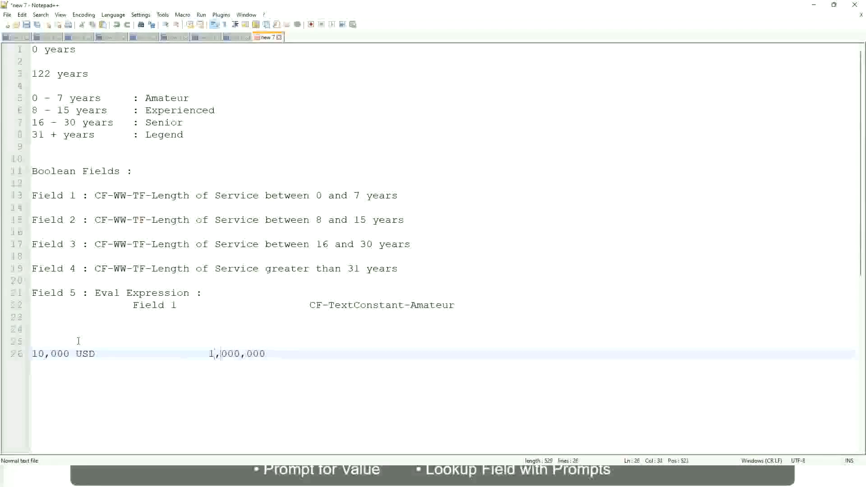
pyautogui.press('End')
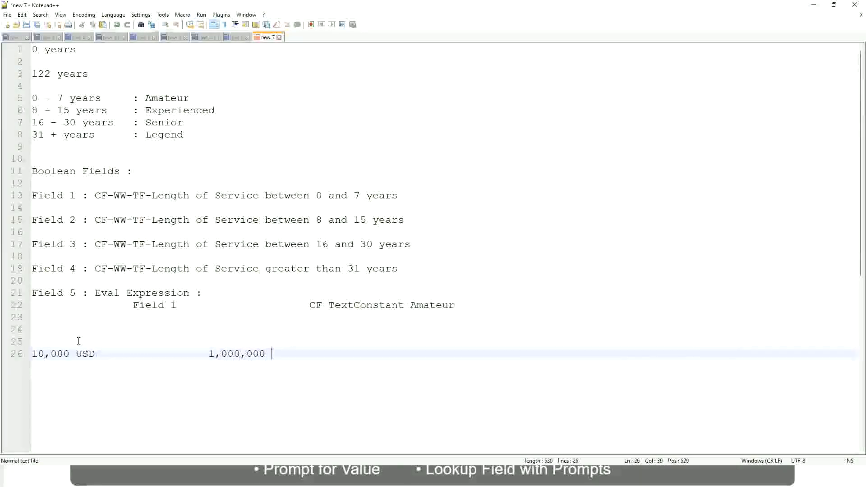
pyautogui.write('usd')
pyautogui.press('Return')
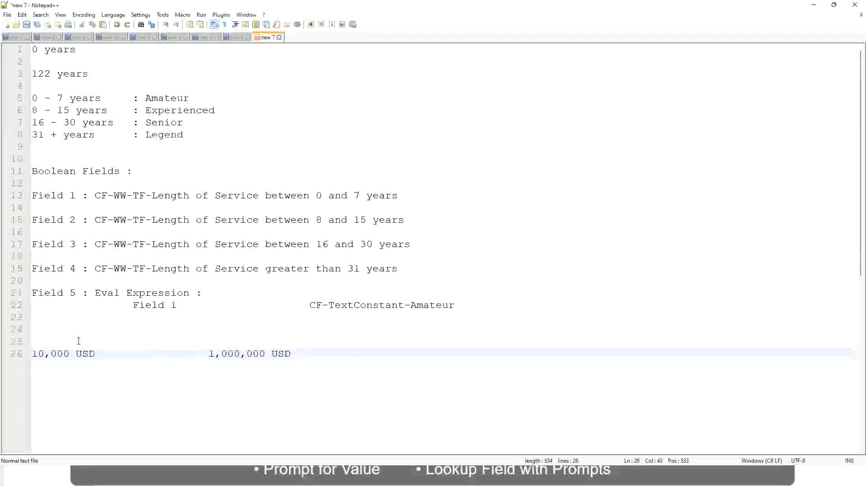
# Enter the salary band "10 - 50,000" with the label ": Low" two lines below the USD amounts.
pyautogui.press('Return')
pyautogui.press('Return')
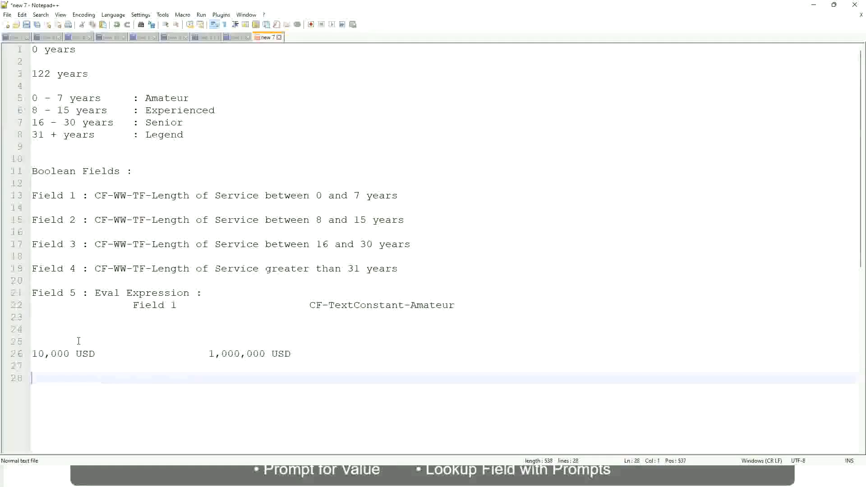
pyautogui.write('10 - 50,000')
pyautogui.press('Tab')
pyautogui.press('Tab')
pyautogui.press('Tab')
pyautogui.press('Tab')
pyautogui.write(': Low')
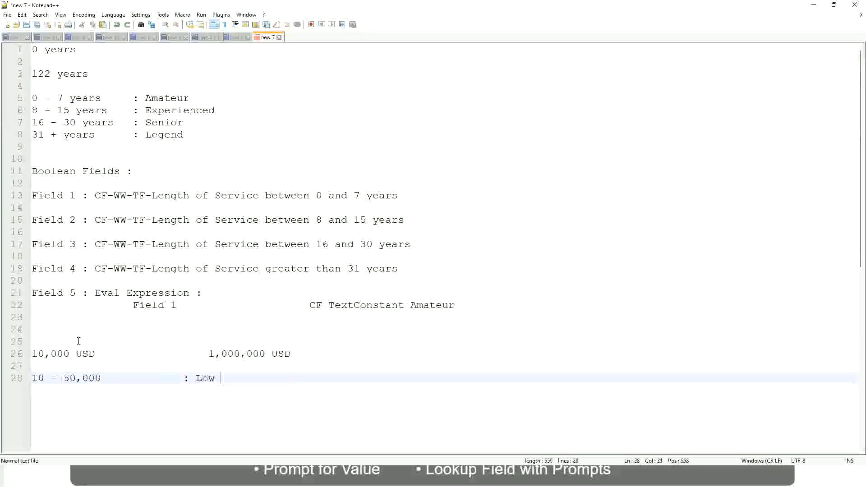
# Add the band "50,001 - 150,000" with the aligned label ": Medium" directly below the Low band.
pyautogui.press('Return')
pyautogui.press('Return')
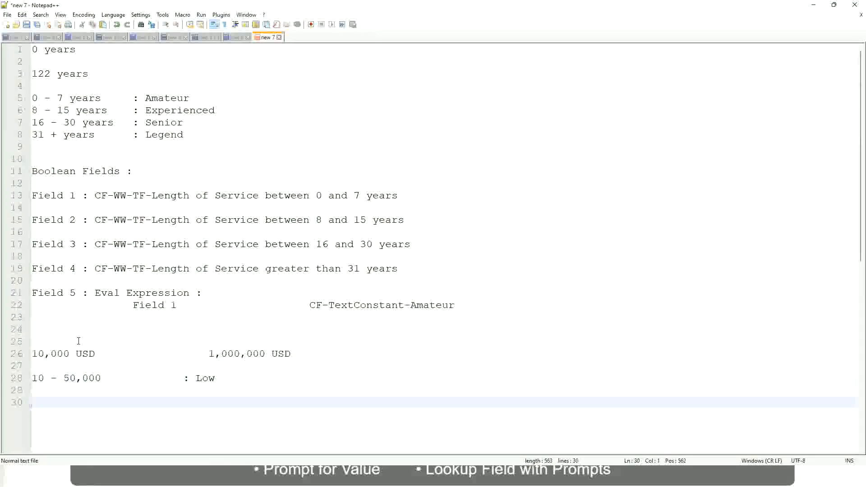
pyautogui.press('Up')
pyautogui.write('5')
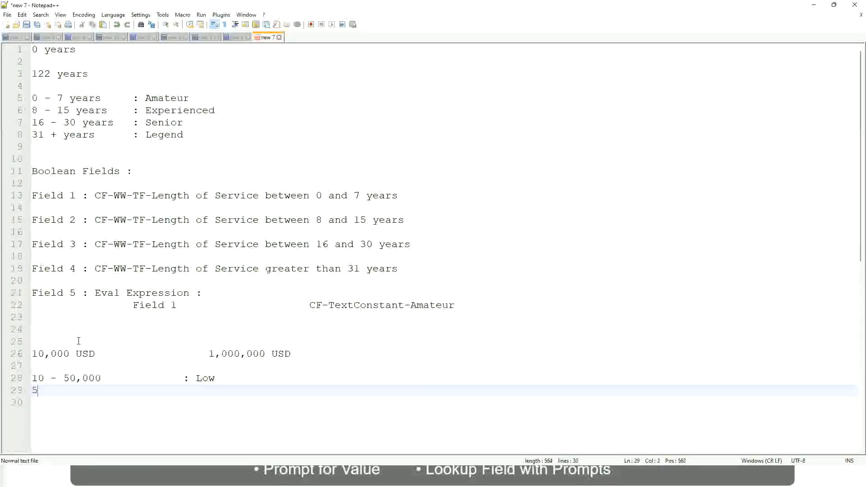
pyautogui.write('0,001 - 150')
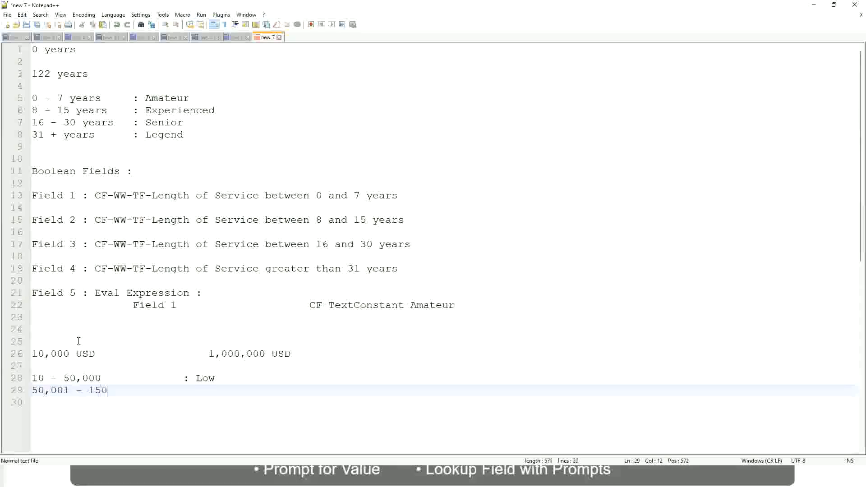
pyautogui.write(',000')
pyautogui.press('Tab')
pyautogui.press('Tab')
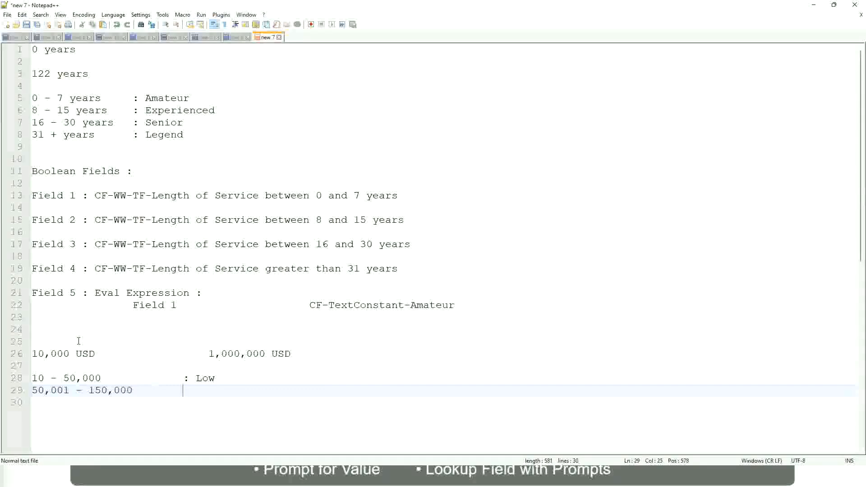
pyautogui.write(': Medium')
# Add the band "> 150,000" with the aligned label ": High" below the Medium band.
pyautogui.press('Return')
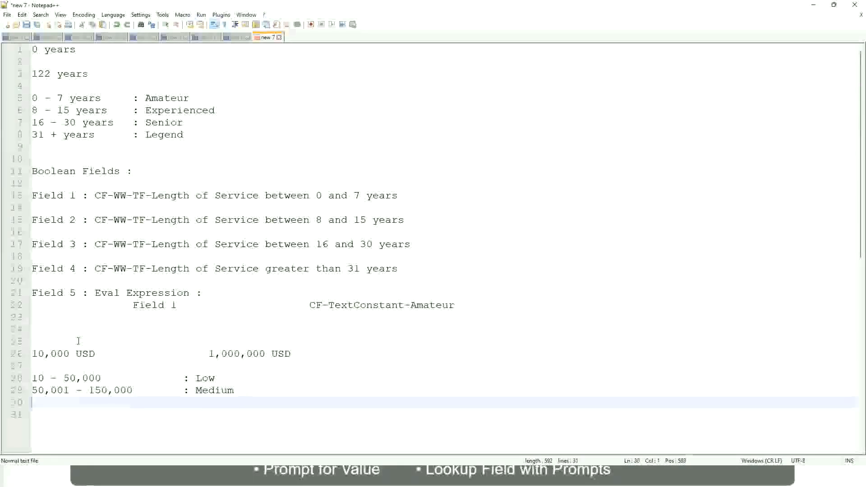
pyautogui.write('> 1')
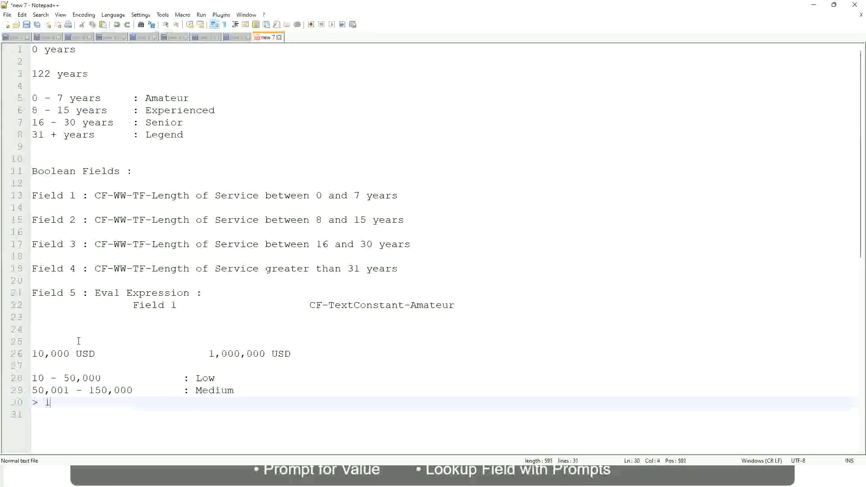
pyautogui.write('50,000')
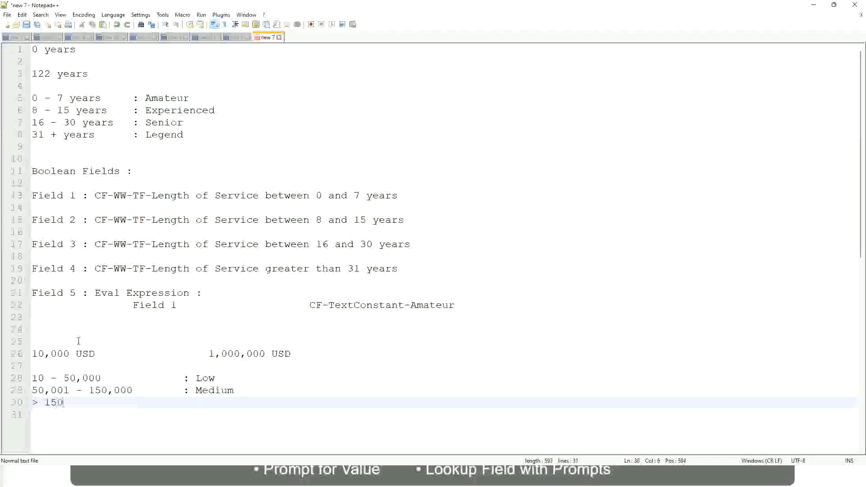
pyautogui.press('Tab')
pyautogui.press('Tab')
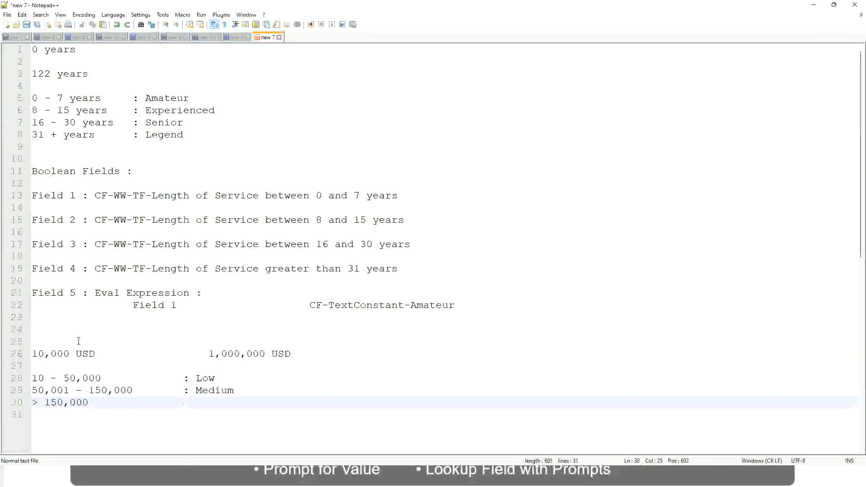
pyautogui.write(': High')
# Review the USD salary range and how its amounts map to the Low, Medium and High bands in the notes.
pyautogui.click(28, 353)
pyautogui.click(28, 354)
pyautogui.click(38, 354)
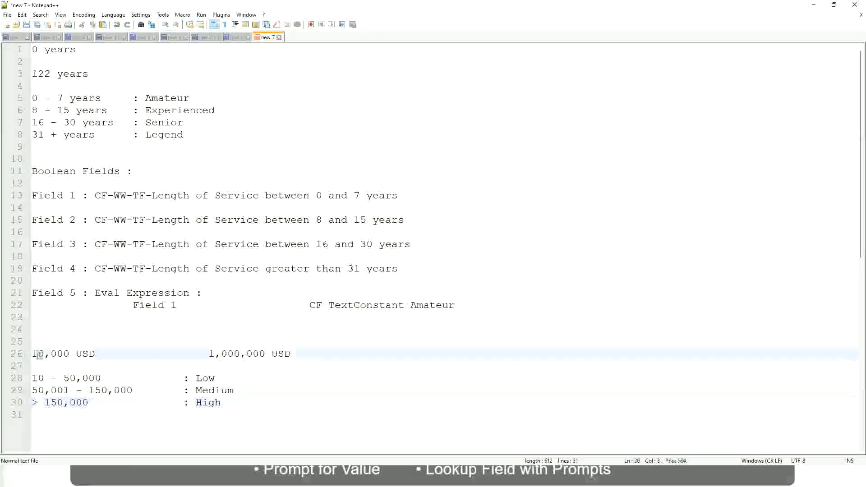
pyautogui.doubleClick(258, 354)
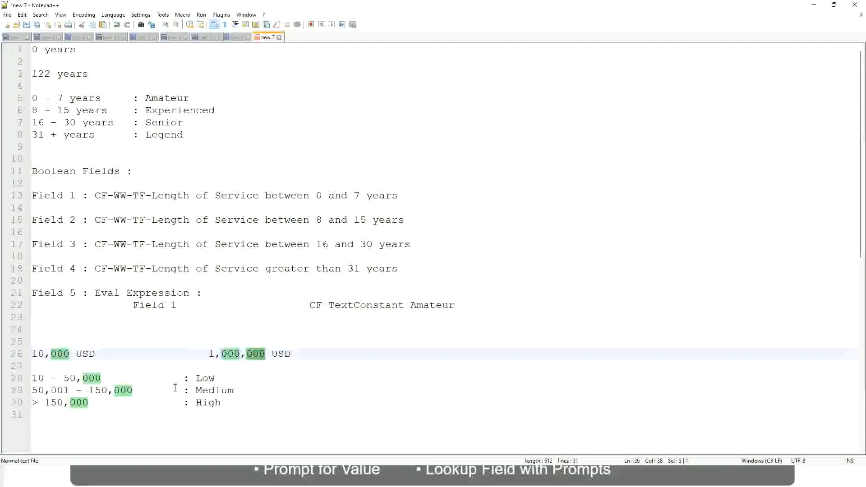
pyautogui.click(159, 389)
pyautogui.click(28, 353)
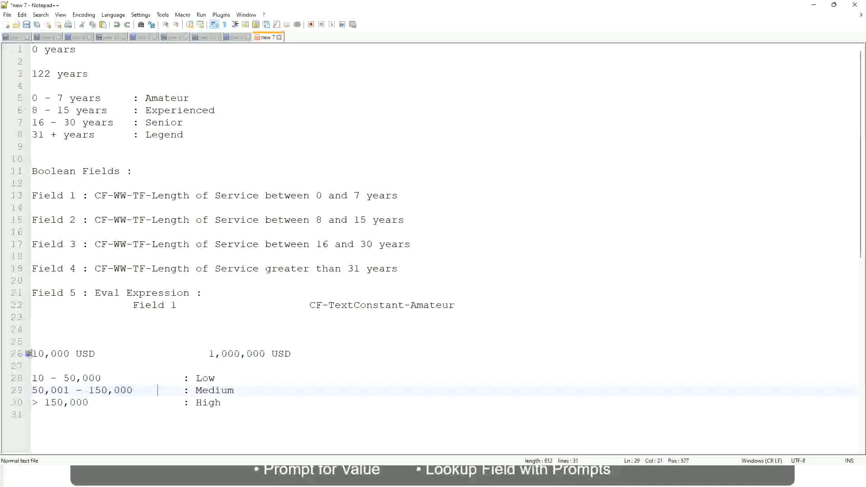
pyautogui.click(267, 356)
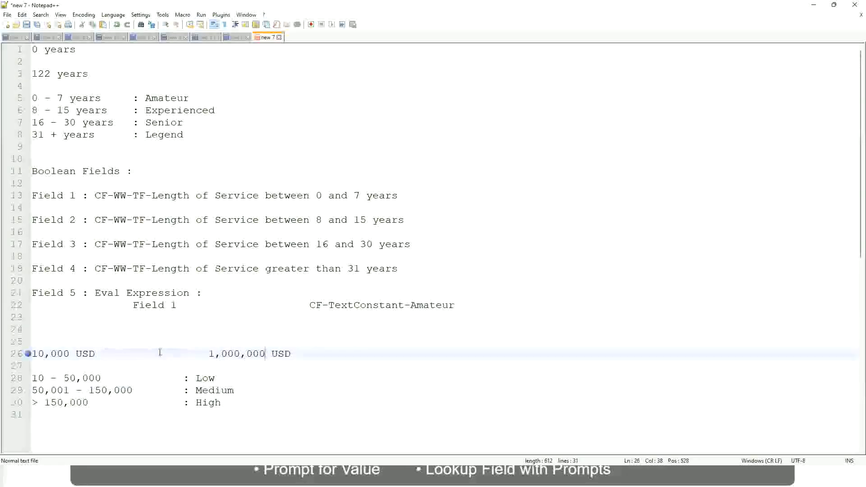
pyautogui.click(212, 378)
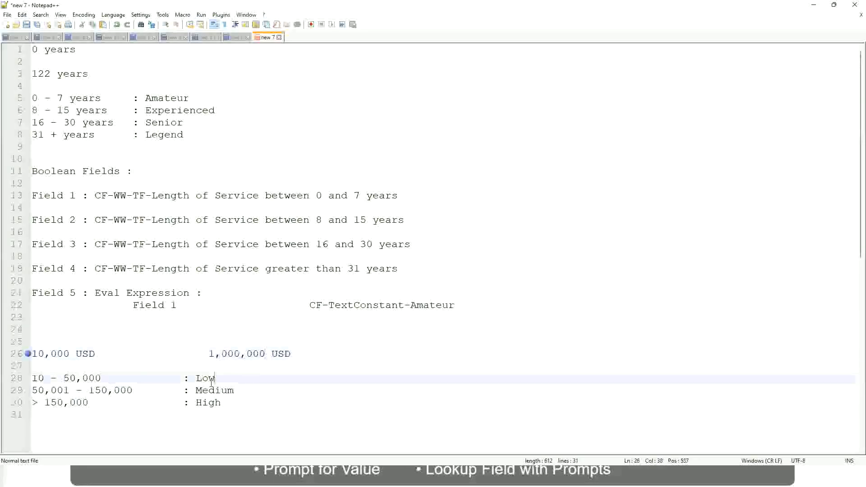
pyautogui.click(209, 382)
pyautogui.click(208, 391)
pyautogui.click(208, 403)
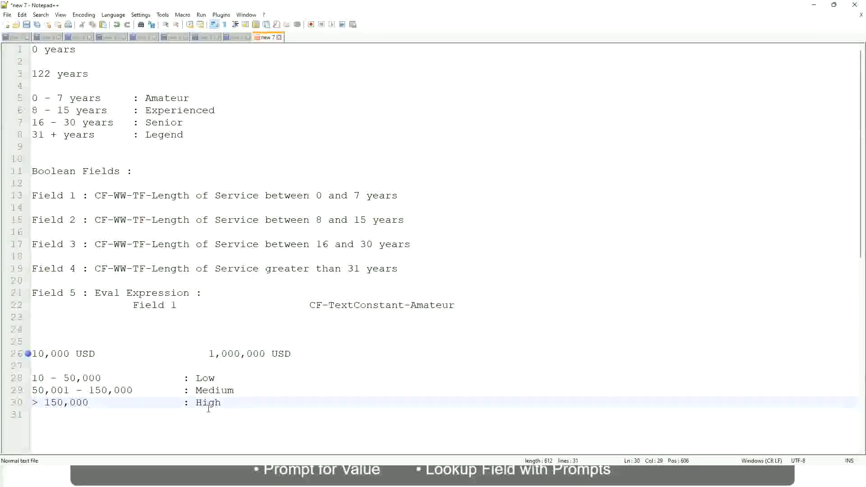
pyautogui.click(109, 369)
pyautogui.click(212, 413)
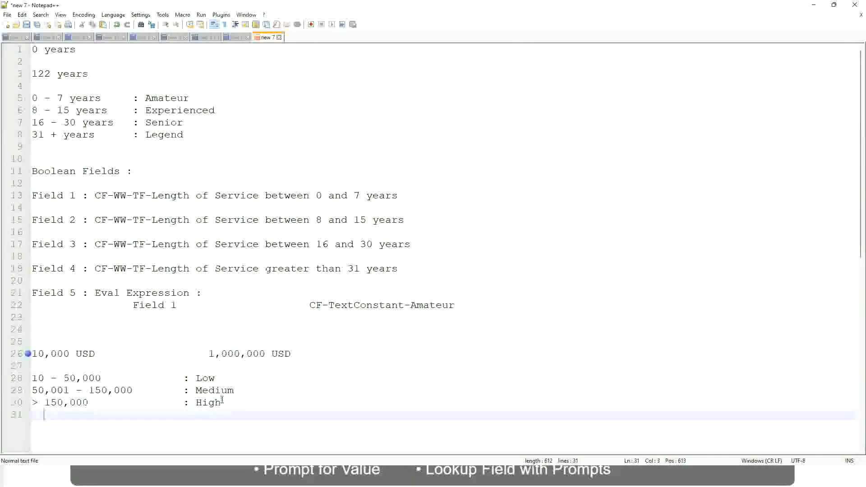
pyautogui.click(221, 402)
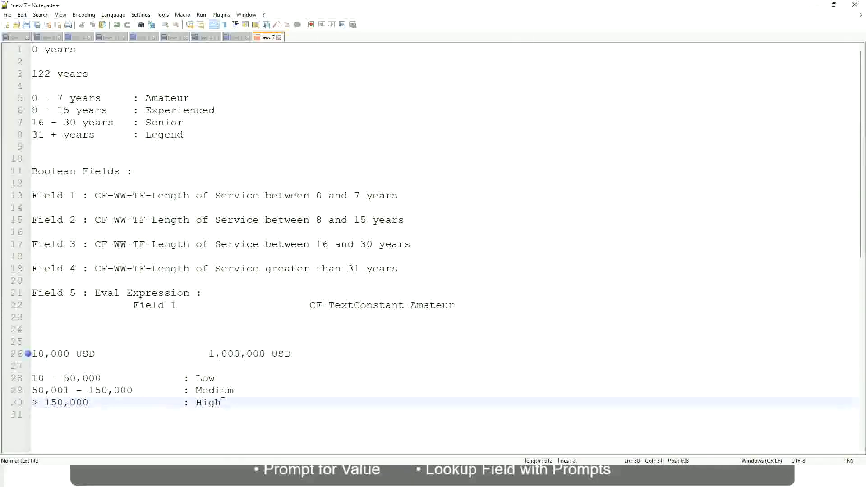